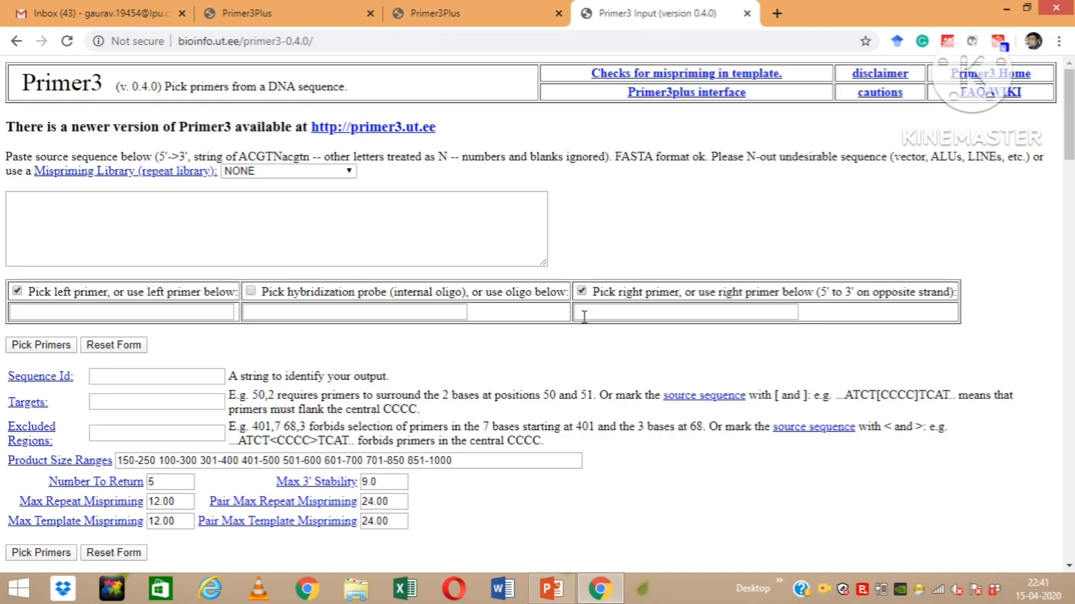
- Examine the Primer3Plus form's settings sections, from General Settings through Sequence Quality, and the existing primer pair result
scroll(714, 513, "down", 15)
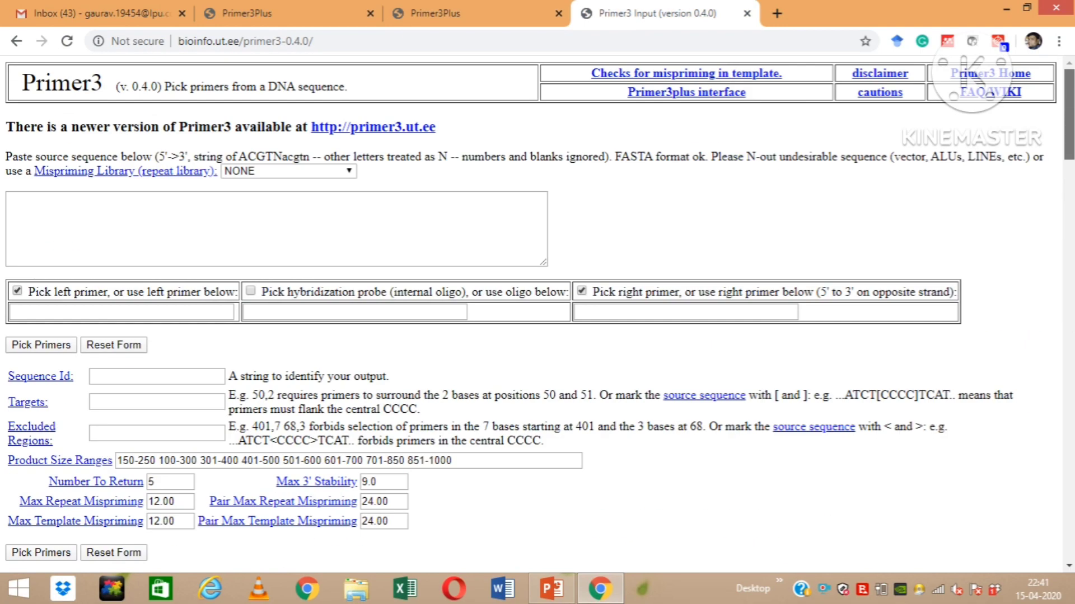
left_click(436, 14)
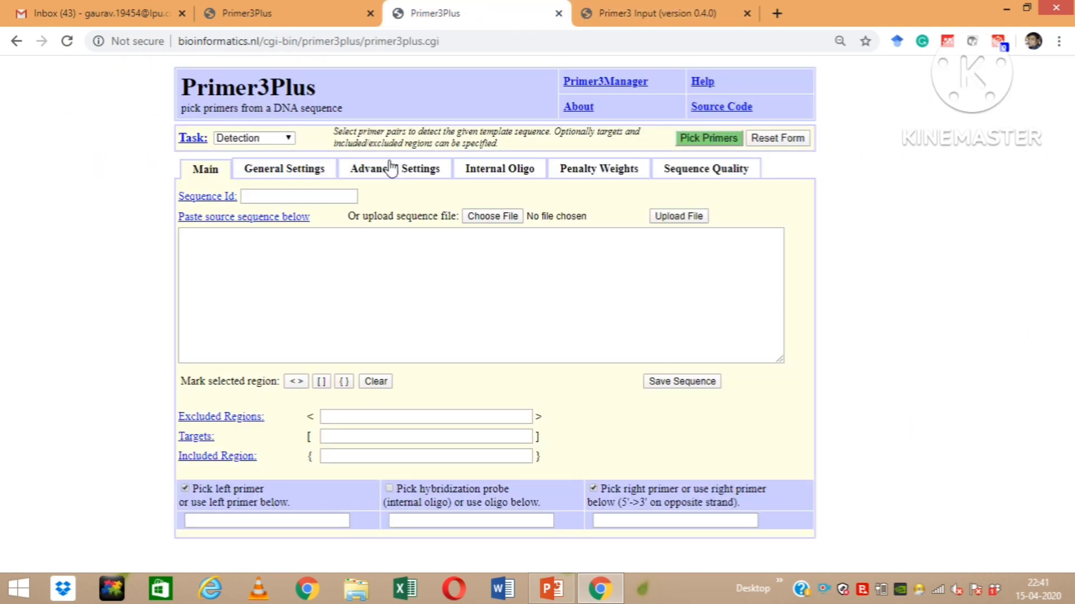
left_click(305, 175)
left_click(382, 175)
left_click(484, 176)
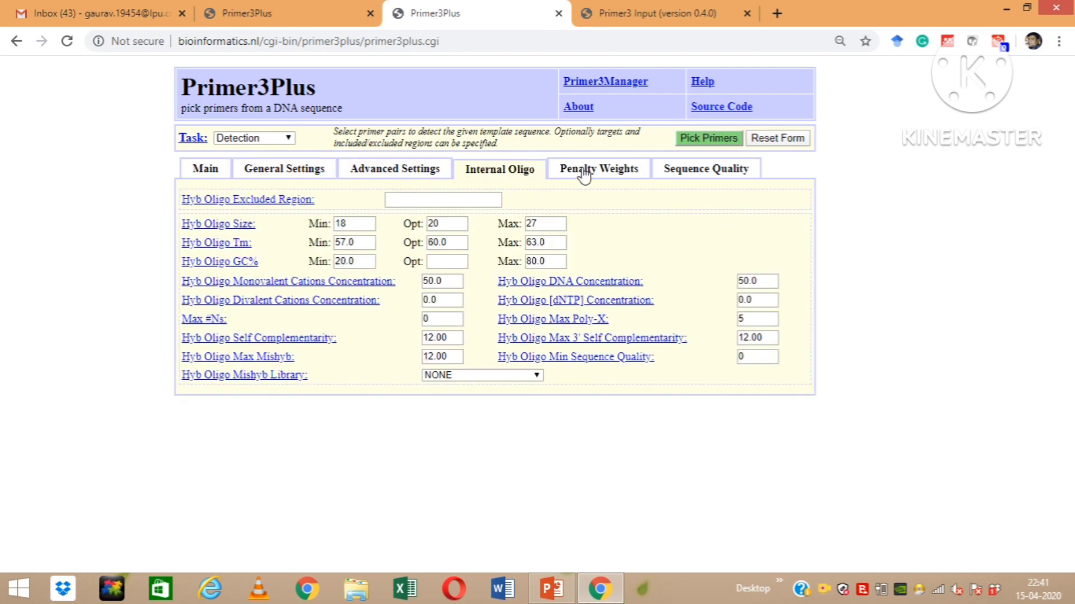
left_click(585, 176)
left_click(682, 177)
left_click(206, 171)
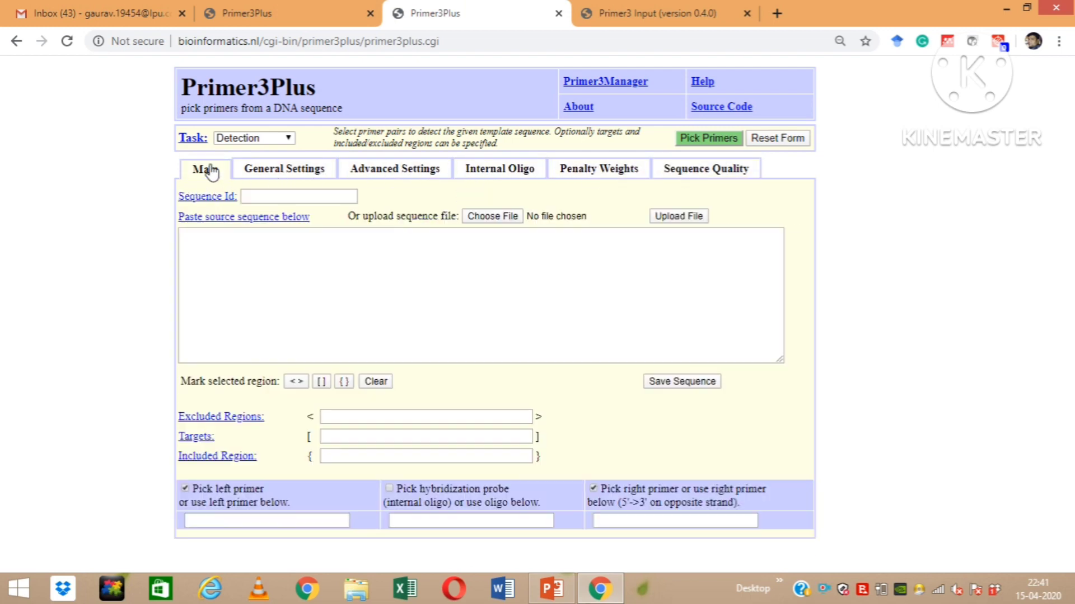
left_click(328, 6)
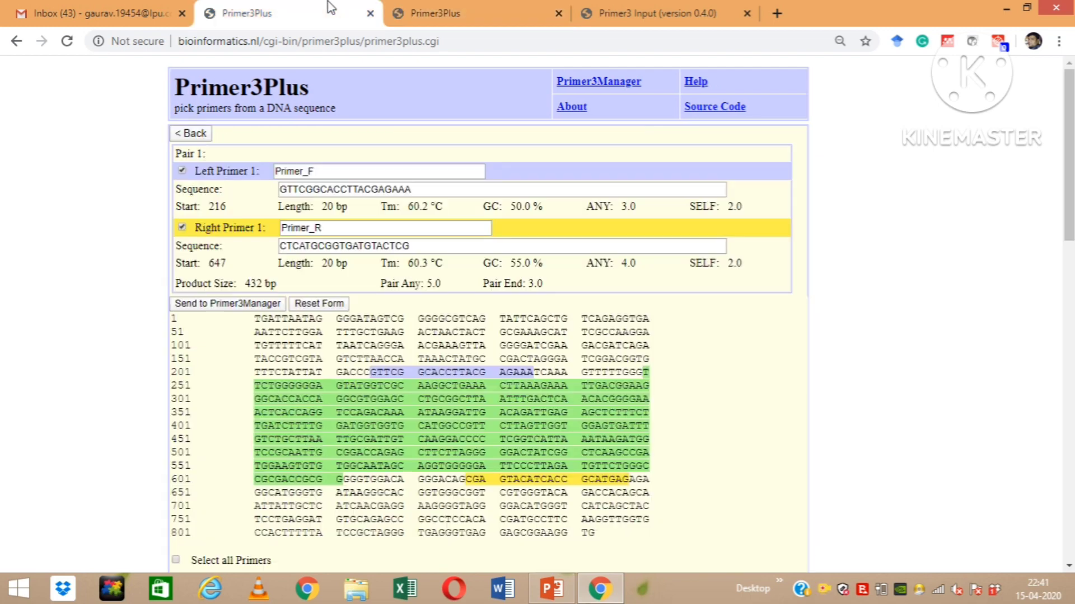
left_click(480, 8)
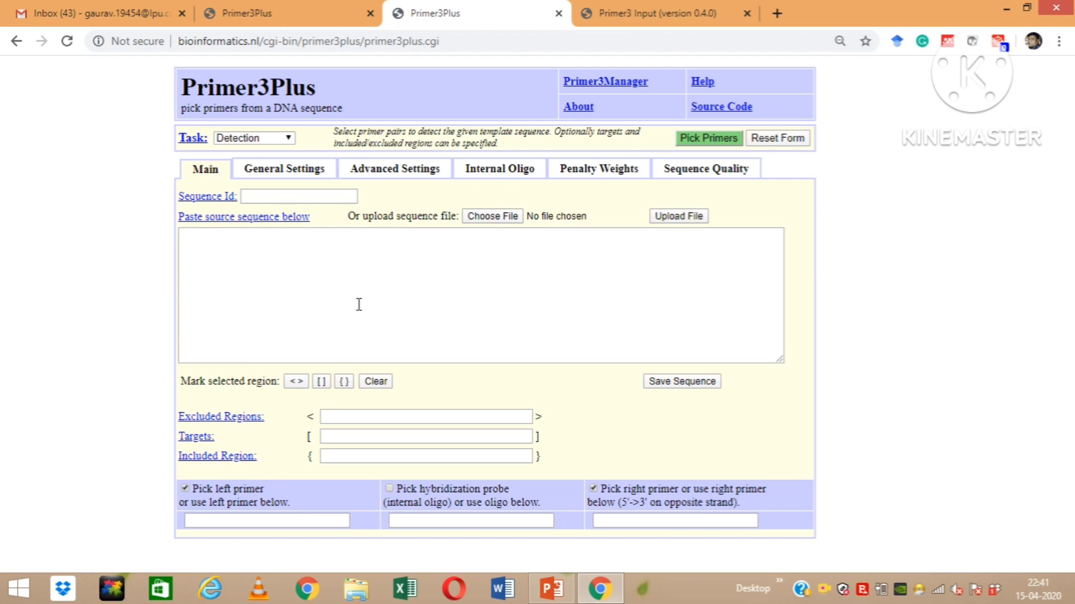
left_click(593, 6)
- Search Google for NCBI in a new browser tab and open the National Center for Biotechnology Information website
left_click(777, 12)
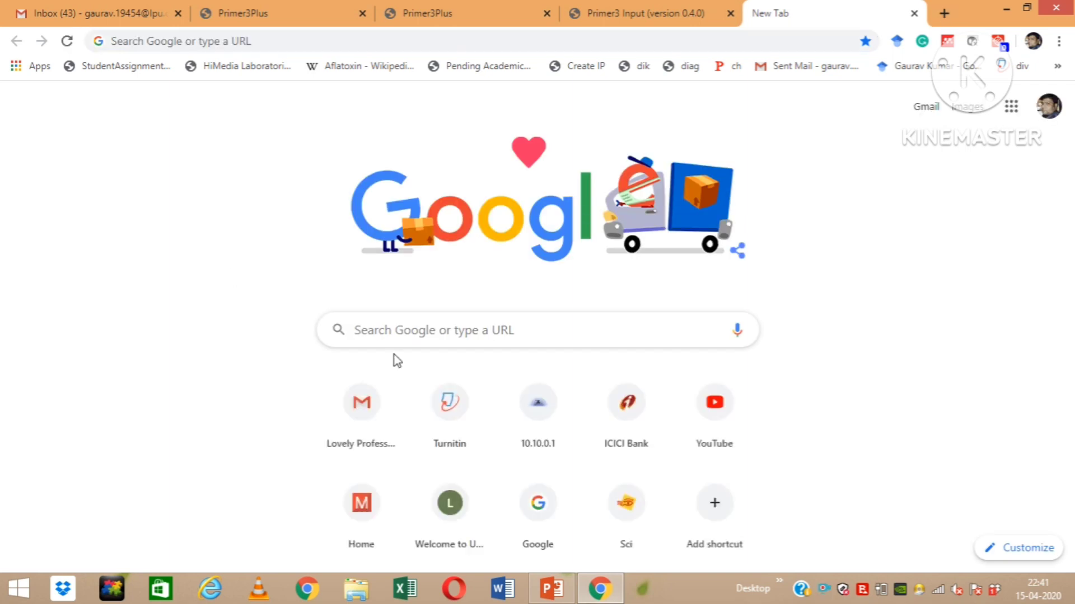
left_click(468, 330)
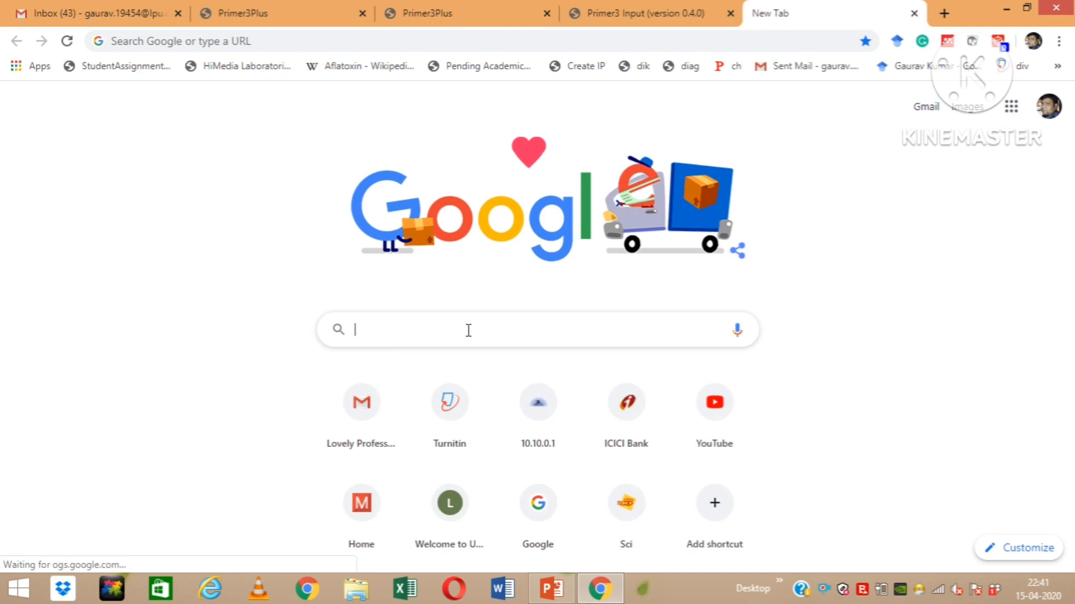
left_click(207, 361)
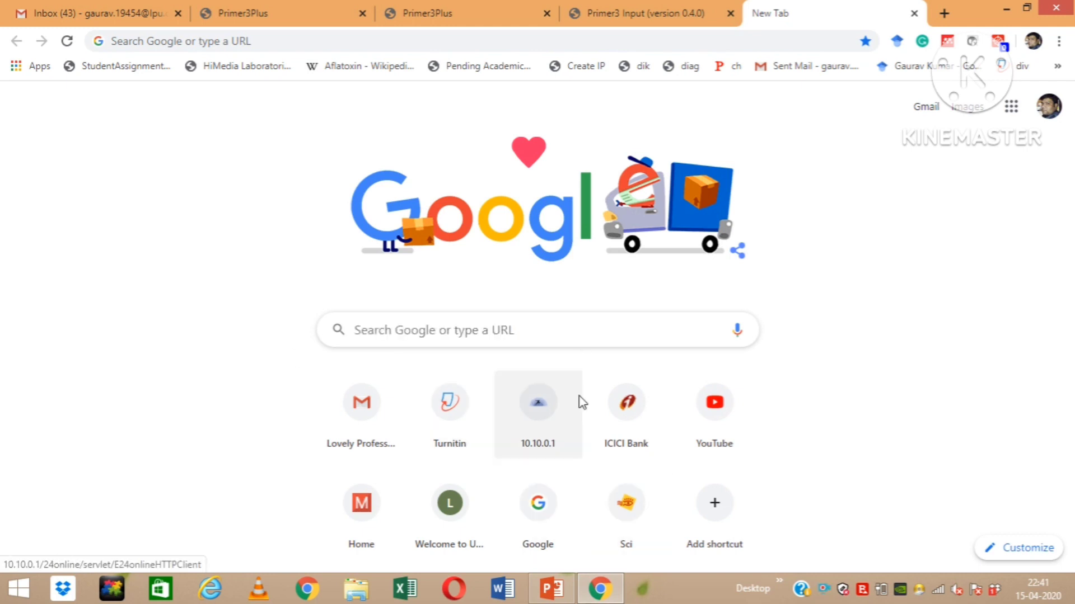
left_click(541, 335)
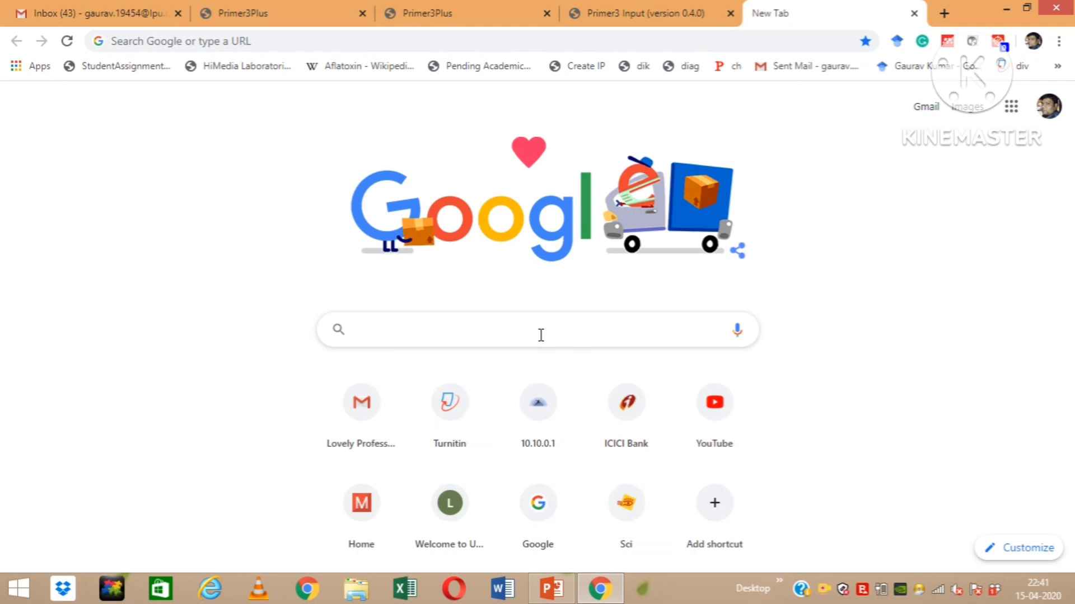
type("NCBI")
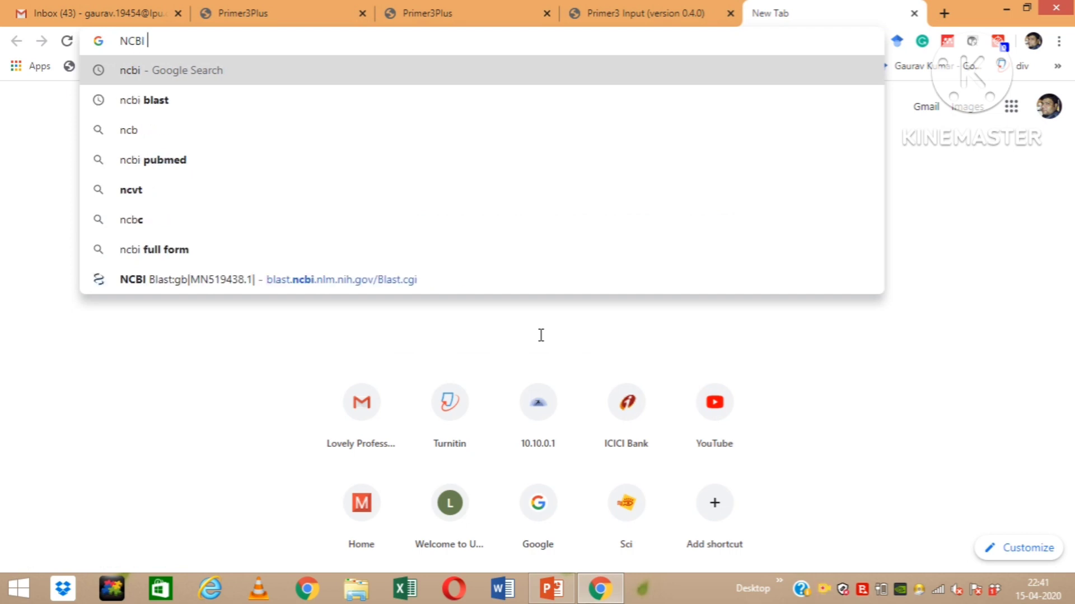
key("Return")
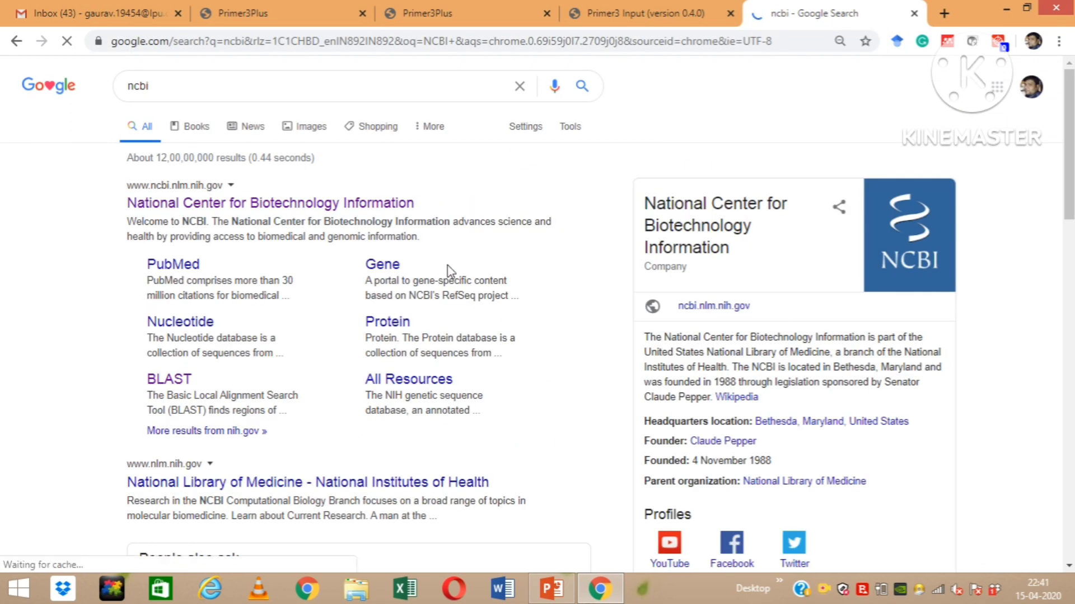
left_click(341, 204)
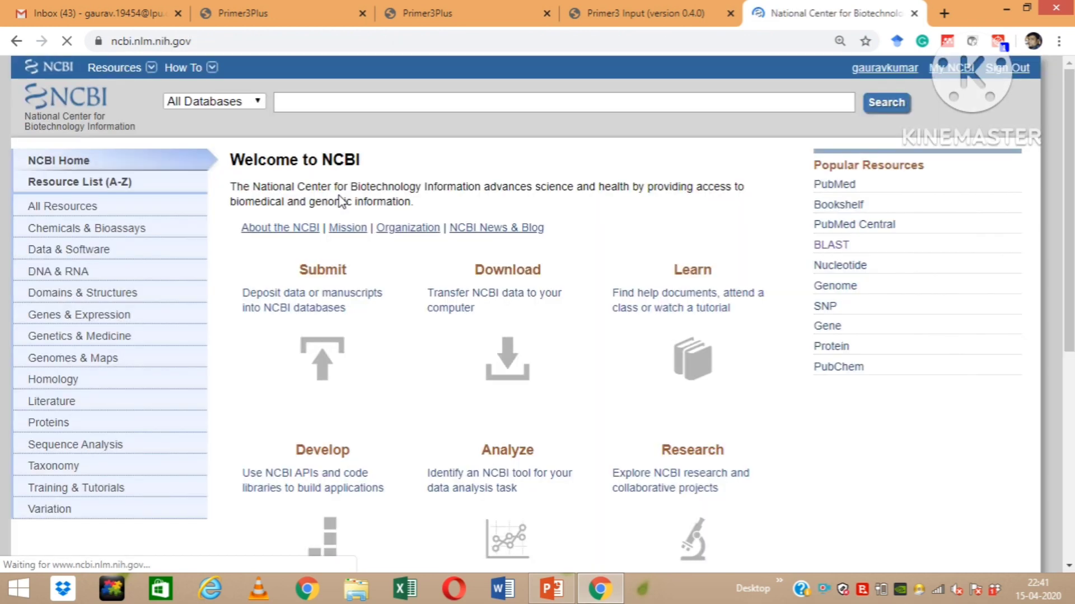
- Set the NCBI search database to Nucleotide
left_click(259, 103)
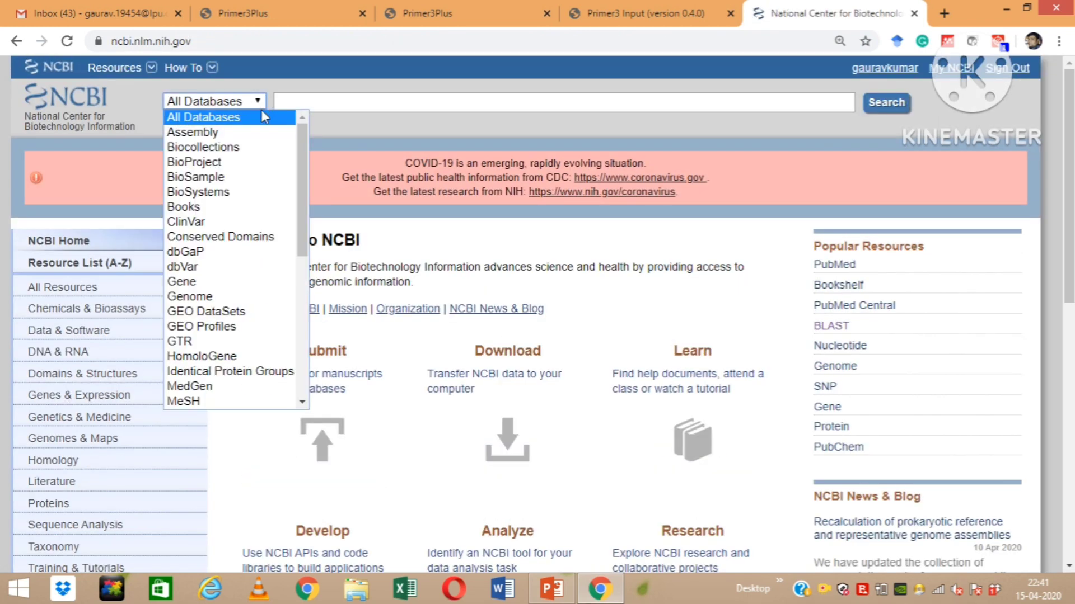
left_click(301, 382)
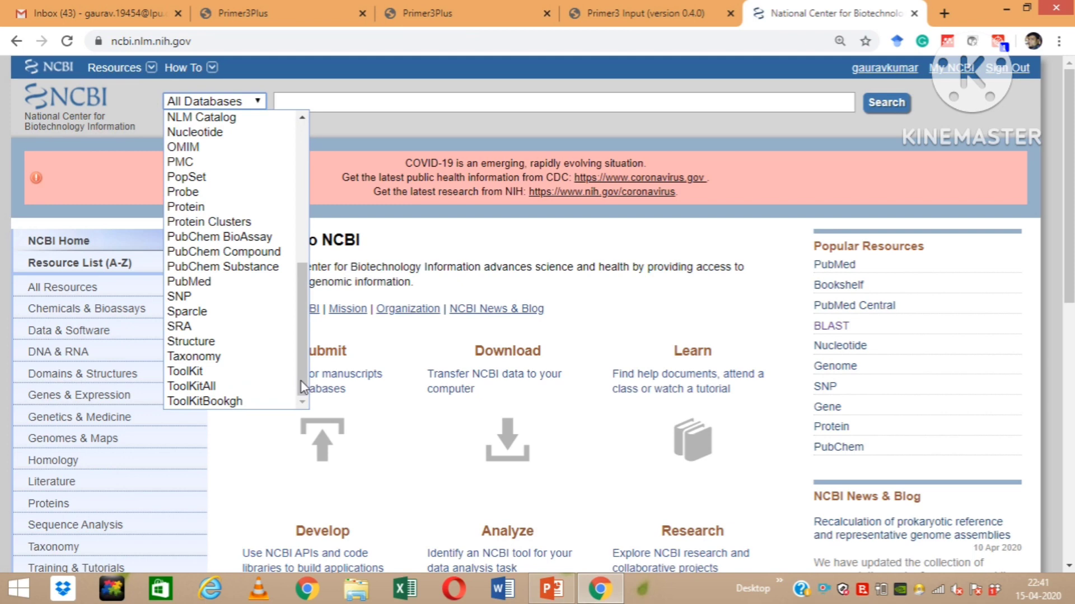
key("n")
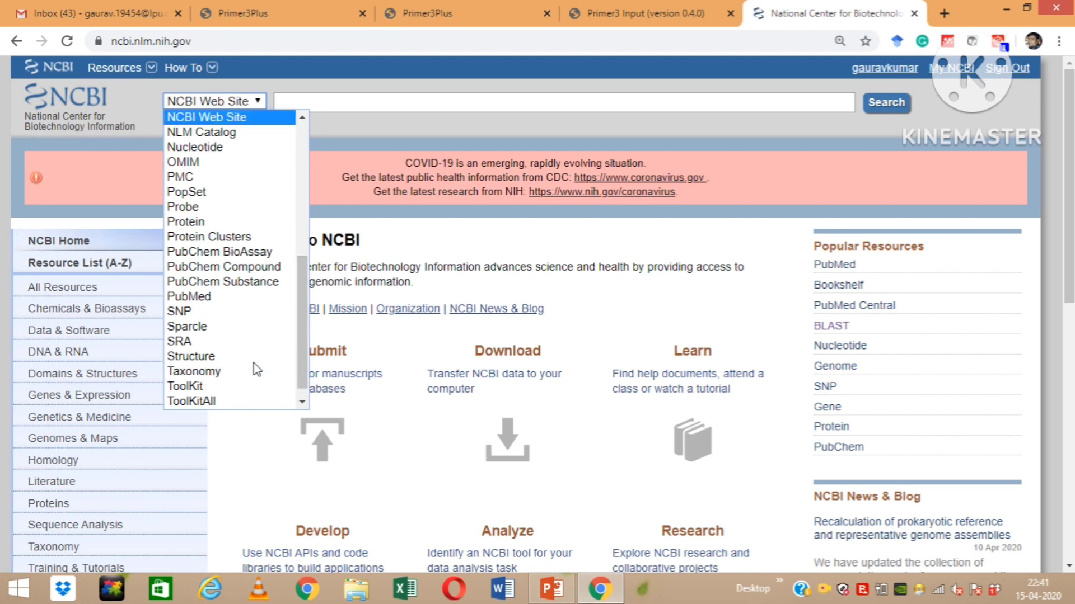
key("Up")
key("Up")
key("Up")
key("Up")
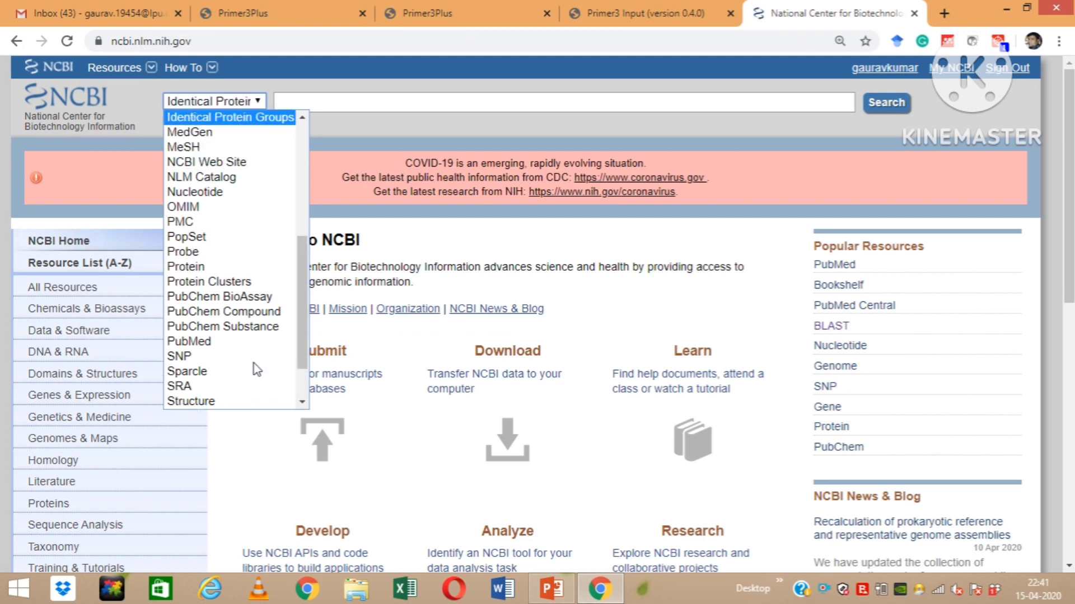
key("Up")
key("Up")
key("Up")
key("Up")
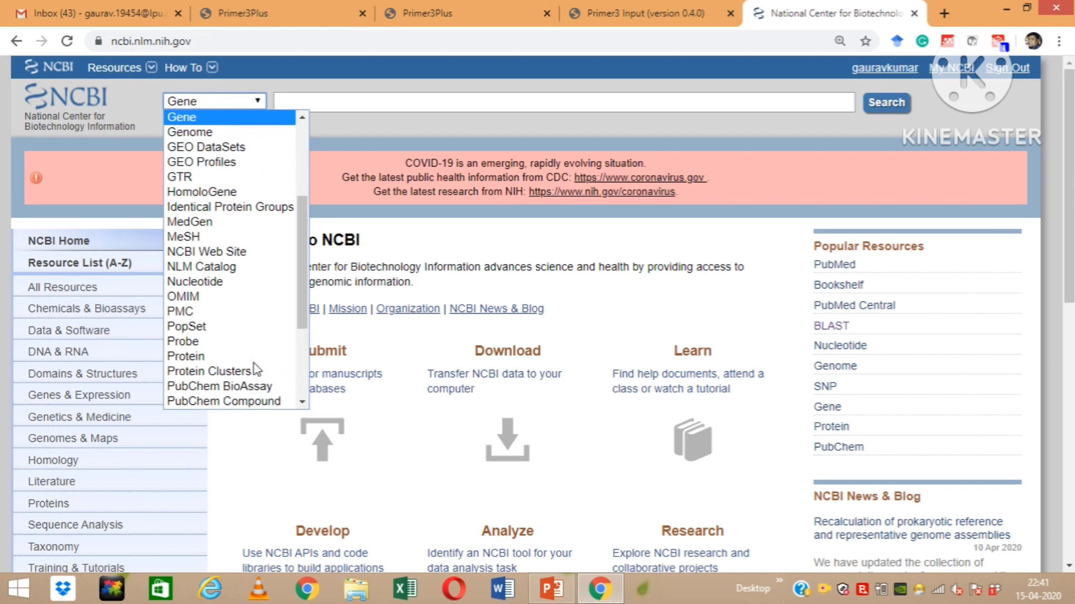
left_click(234, 281)
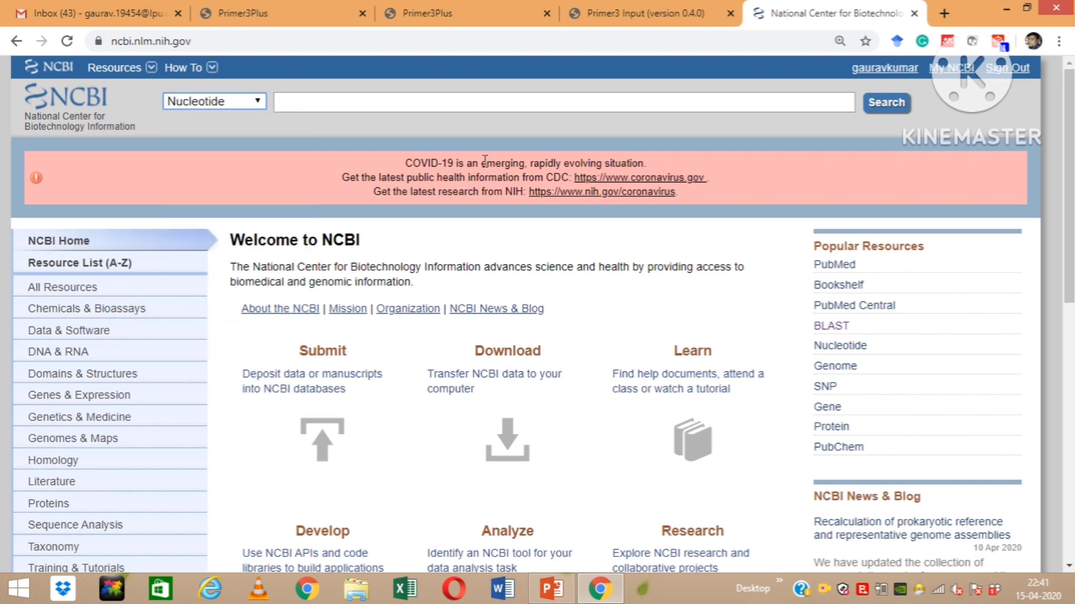
- Search the Nucleotide database for insulin
left_click(436, 101)
type("insulin")
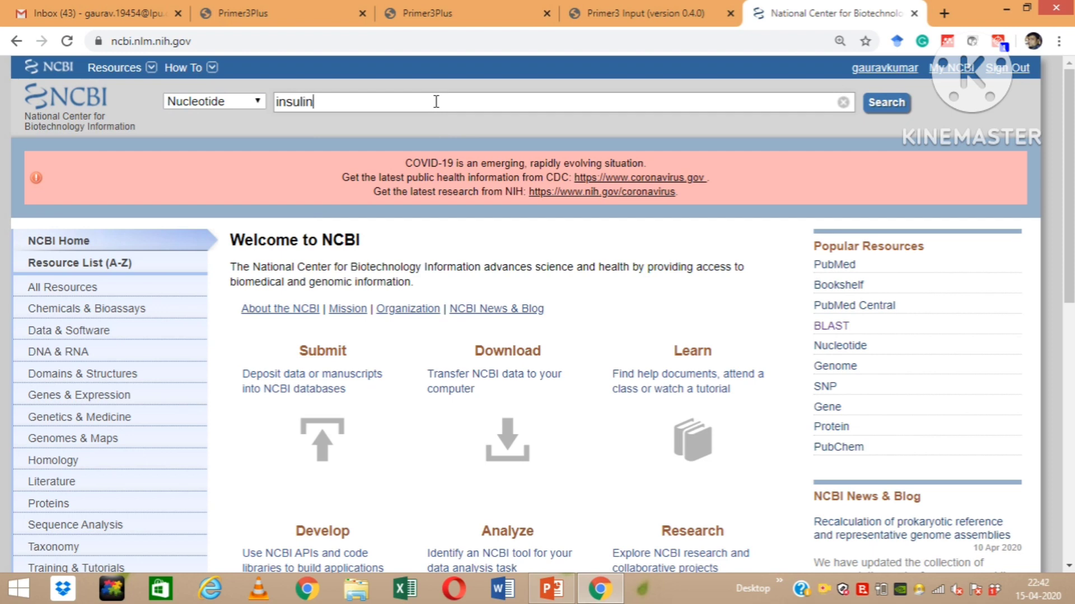
left_click(894, 110)
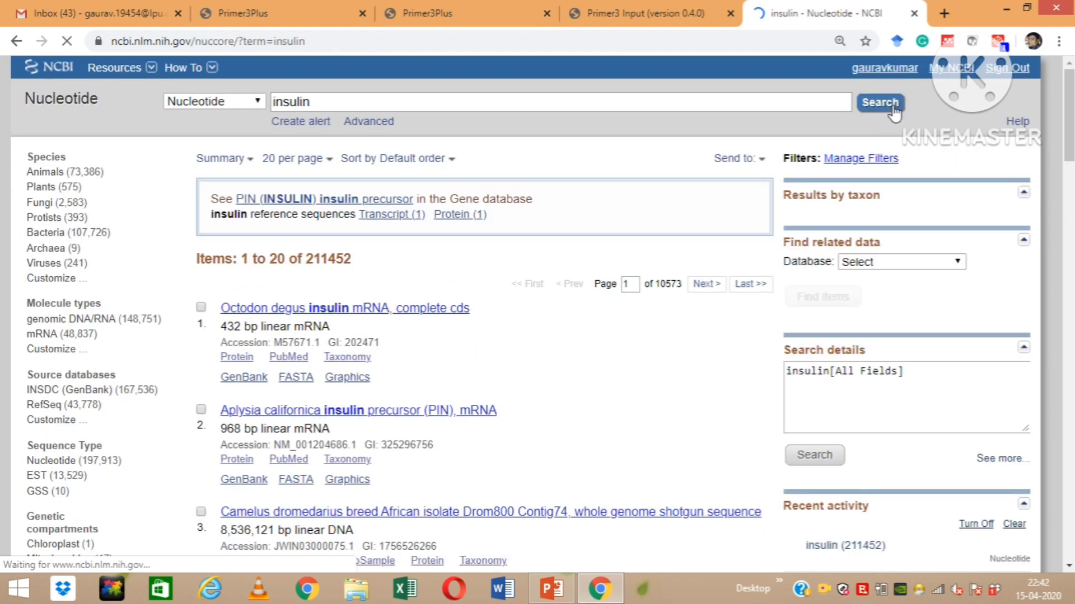
- Open the "Homo sapiens insulin (INS) gene, complete cds" record from the results in a new browser tab and switch to it
scroll(748, 320, "down", 3)
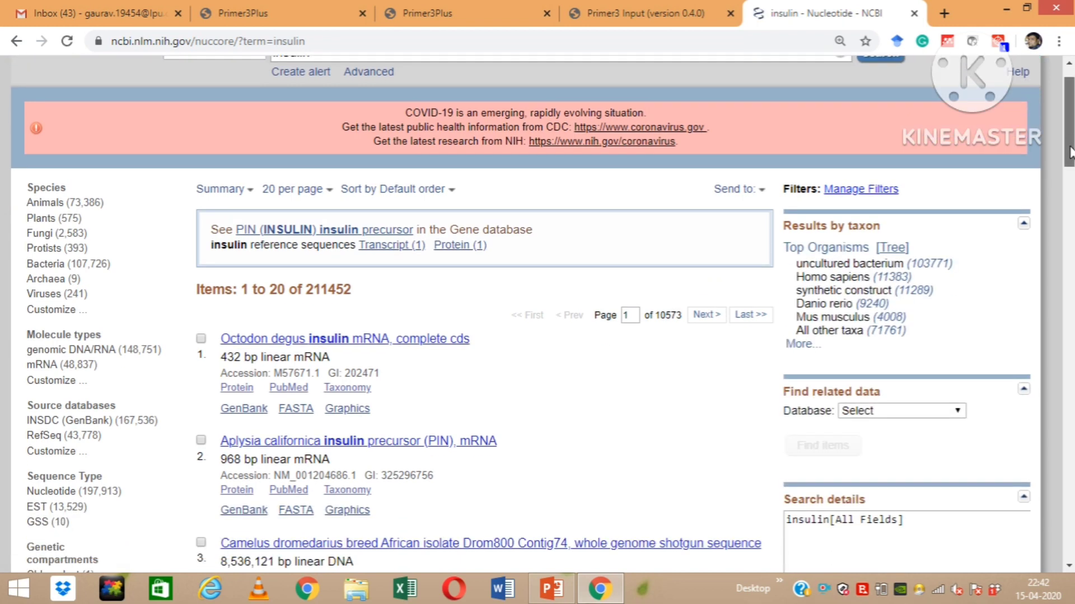
scroll(748, 320, "down", 1)
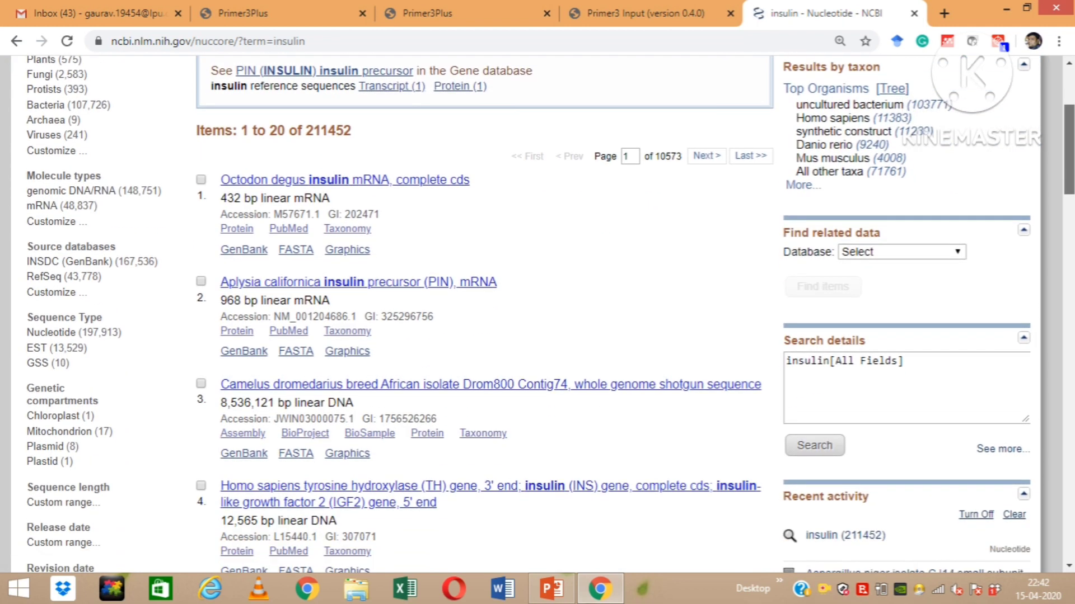
scroll(531, 323, "down", 1)
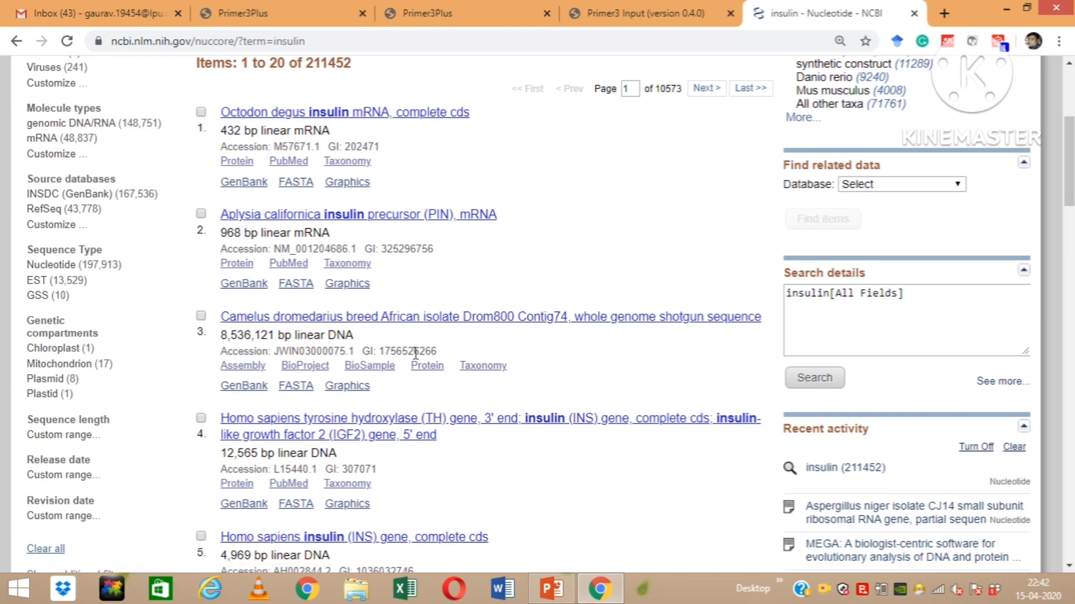
scroll(526, 314, "down", 2)
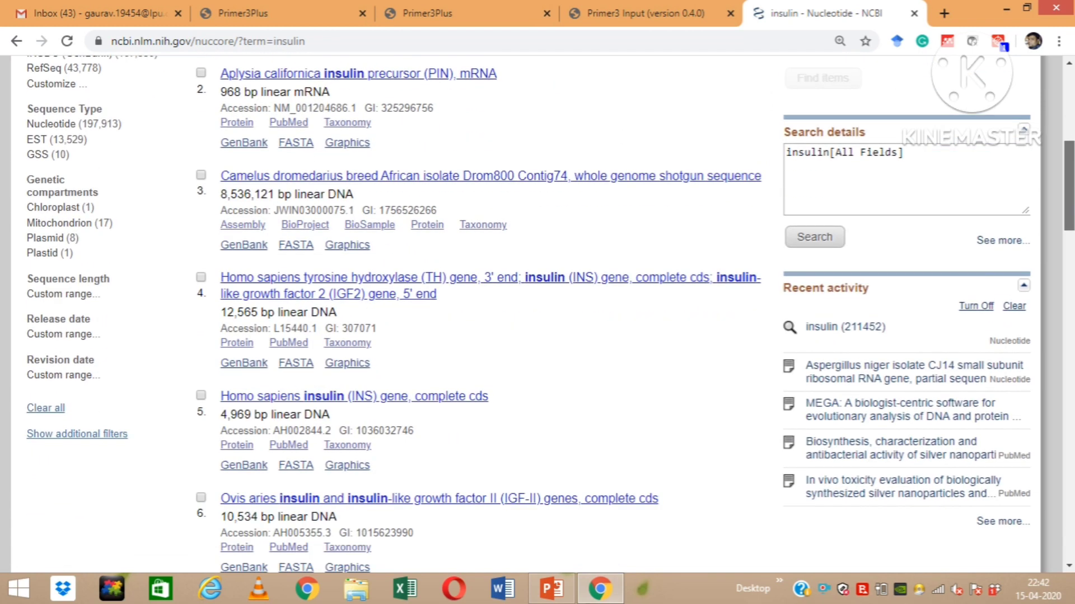
scroll(523, 321, "down", 1)
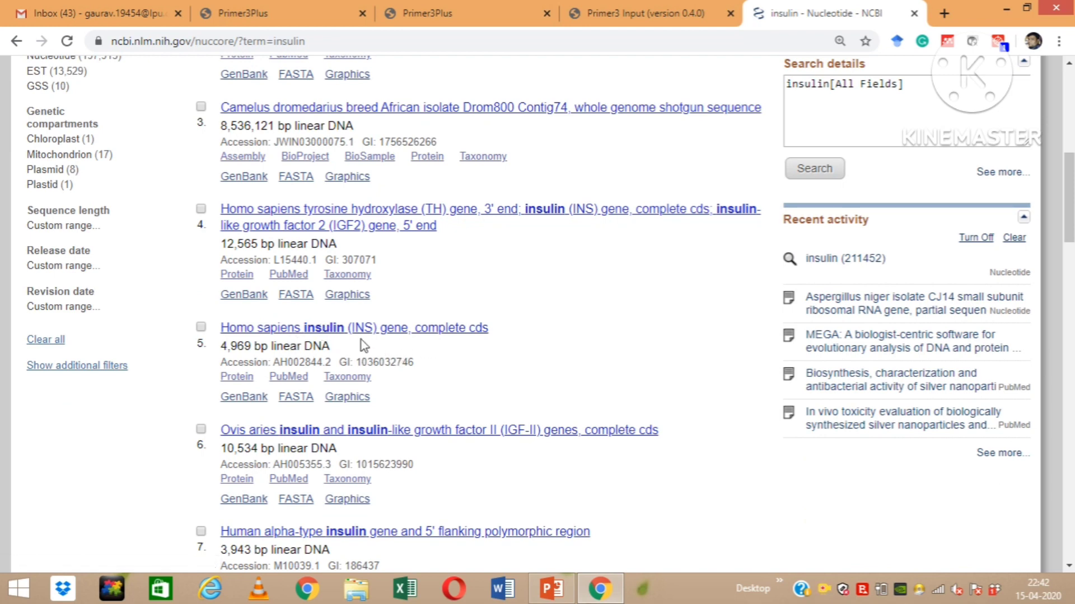
right_click(326, 333)
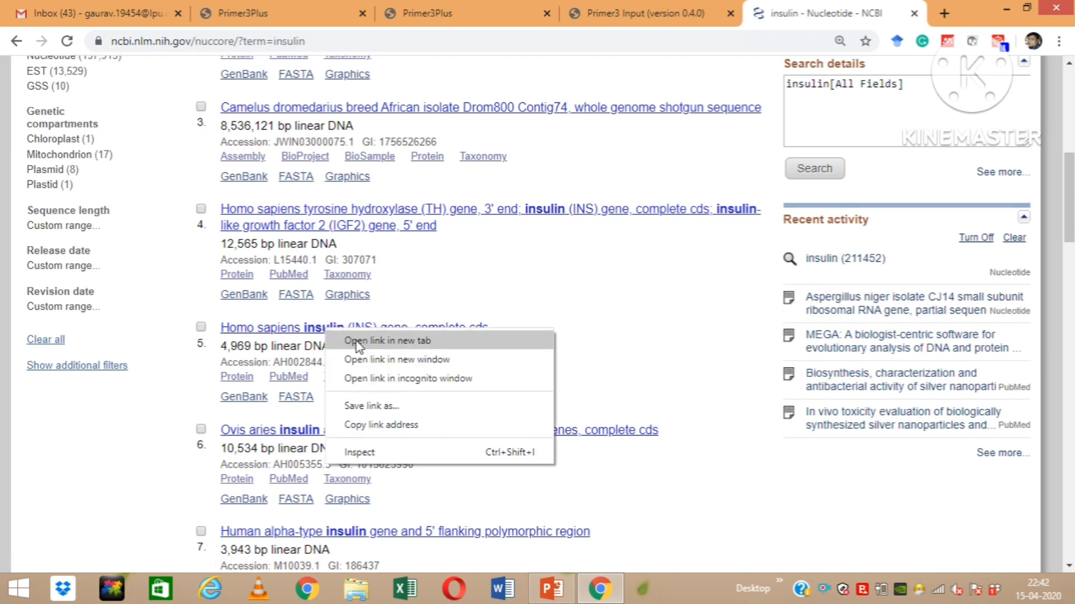
left_click(386, 340)
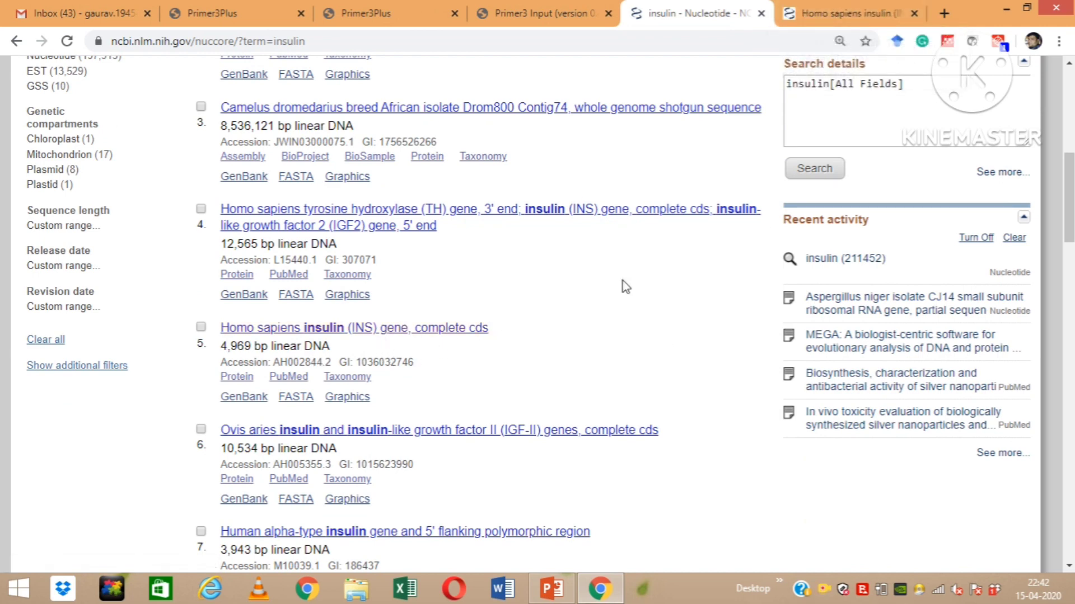
left_click(835, 17)
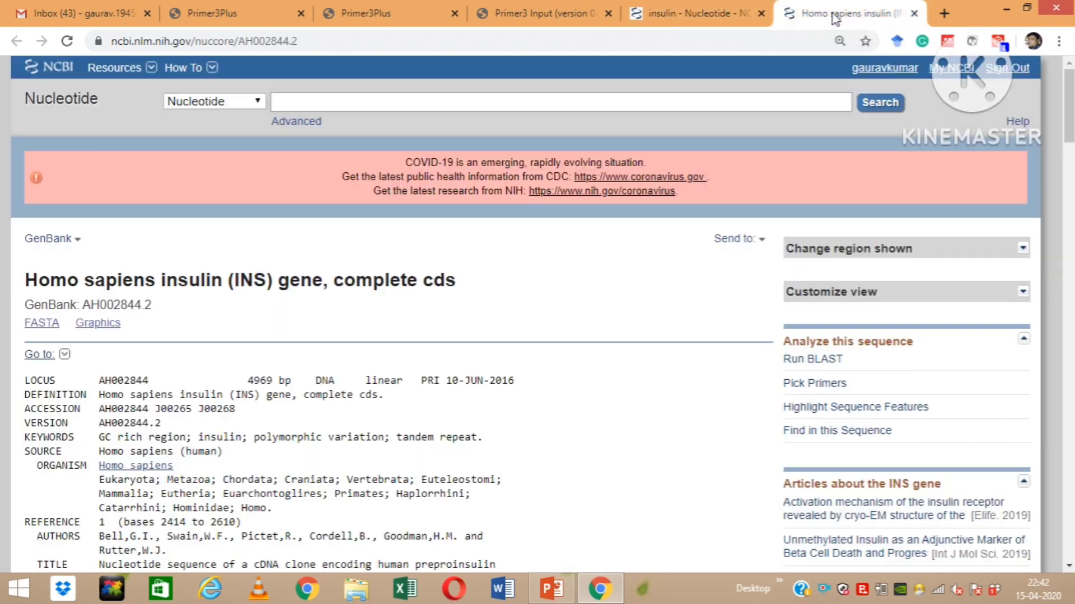
- Look through the insulin gene's GenBank record down to its sequence, and display the record in FASTA format
scroll(594, 310, "down", 15)
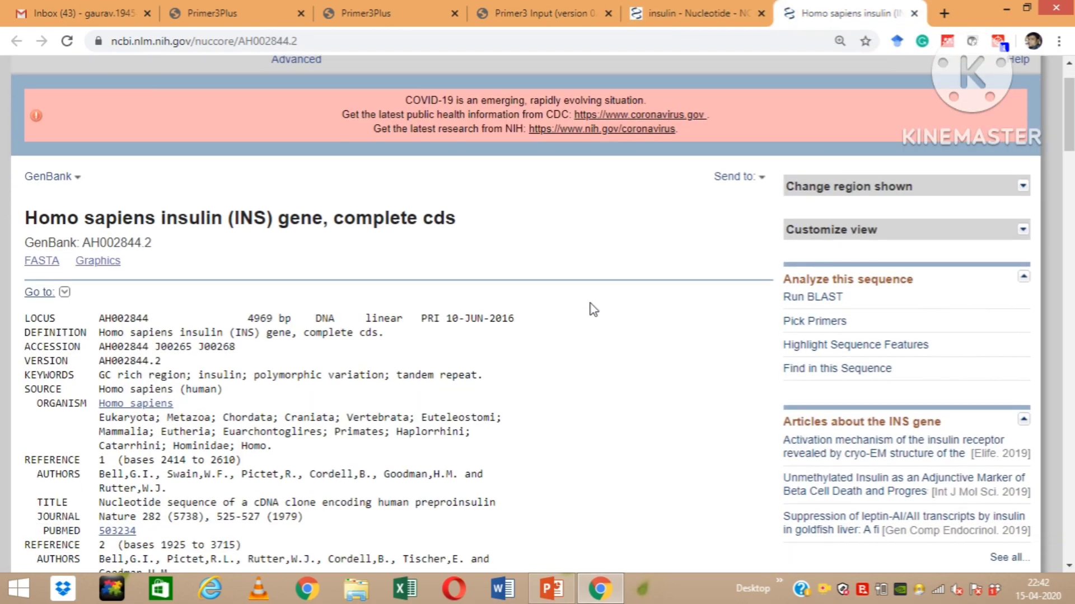
scroll(593, 310, "down", 15)
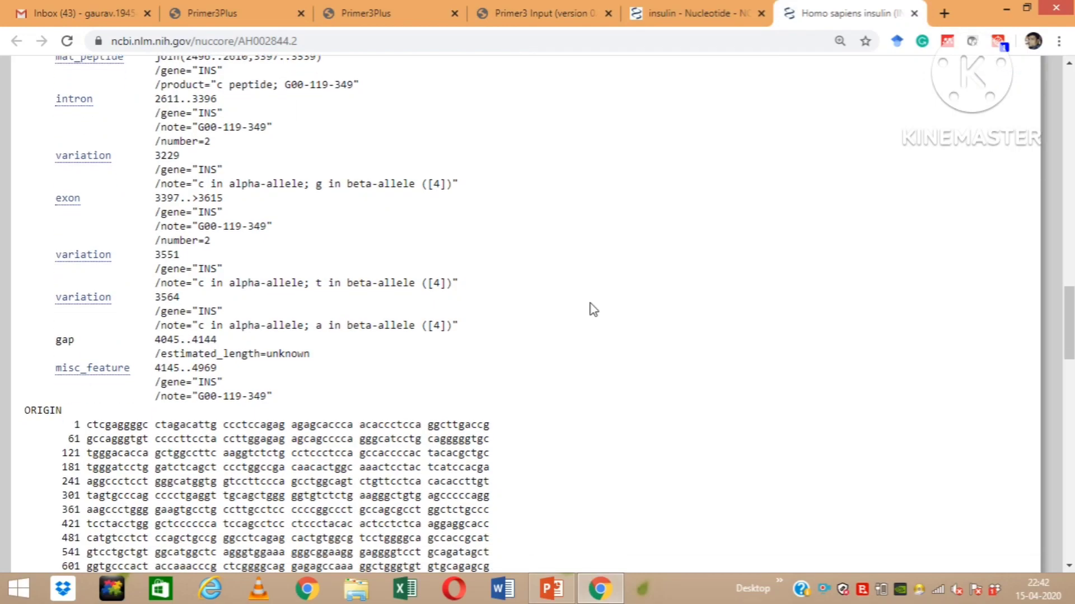
scroll(593, 310, "down", 20)
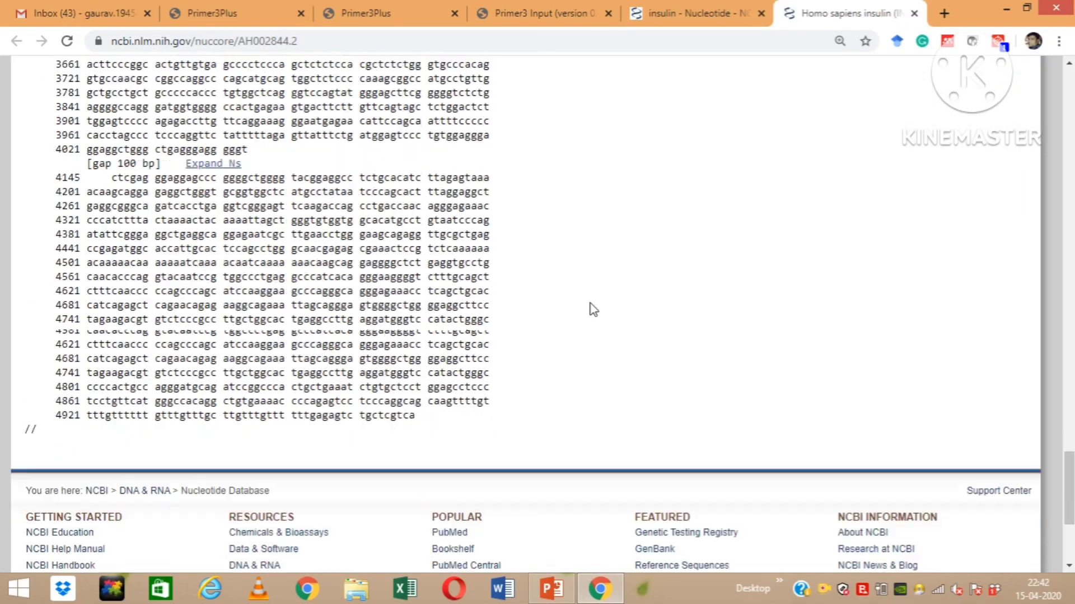
left_click_drag(1069, 507, 1071, 95)
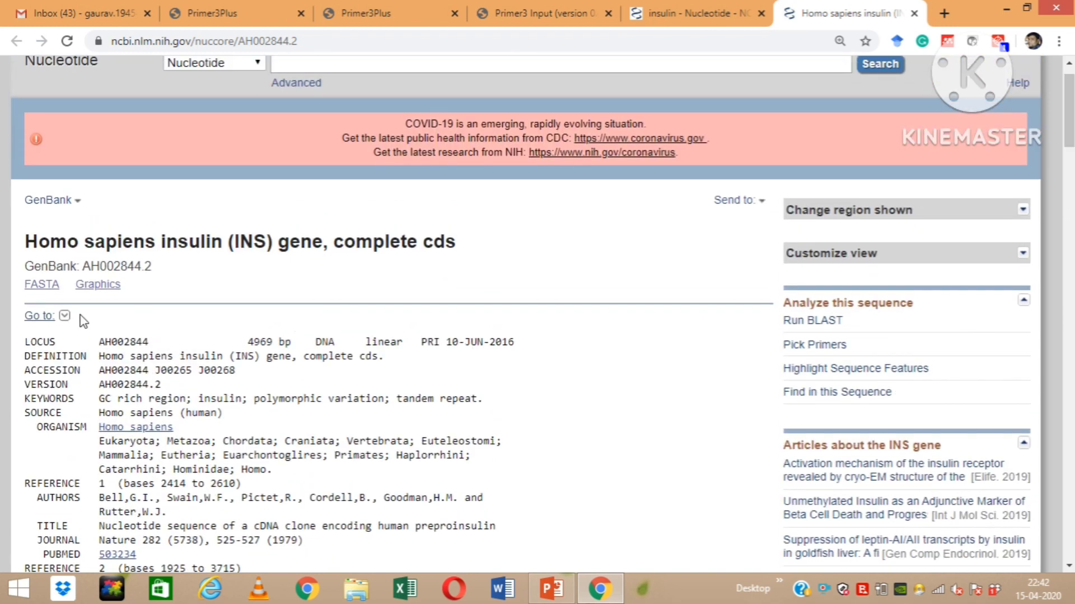
left_click(39, 287)
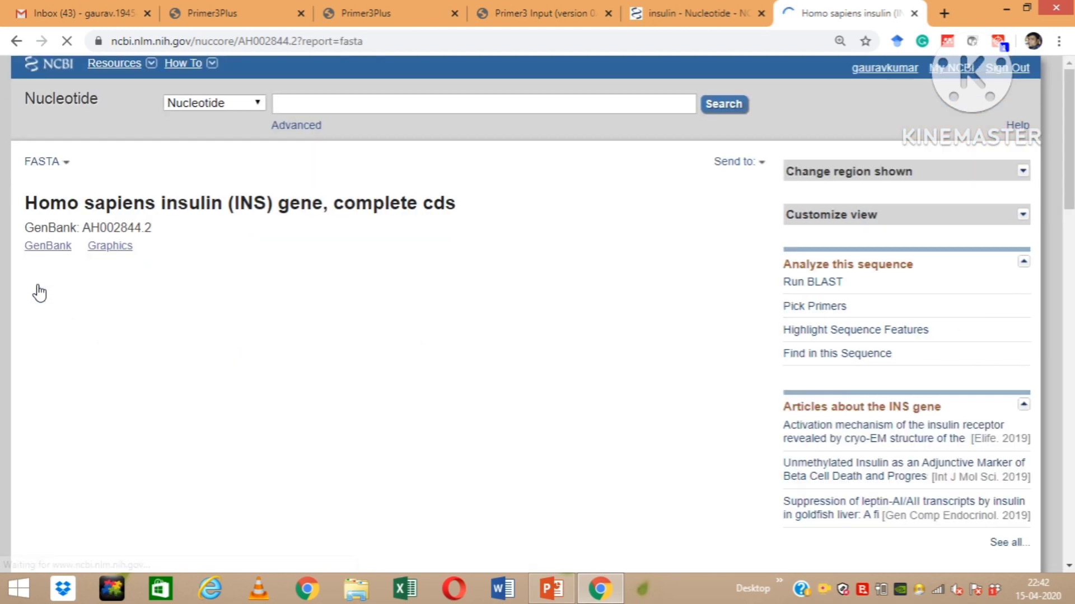
left_click_drag(1069, 126, 1069, 152)
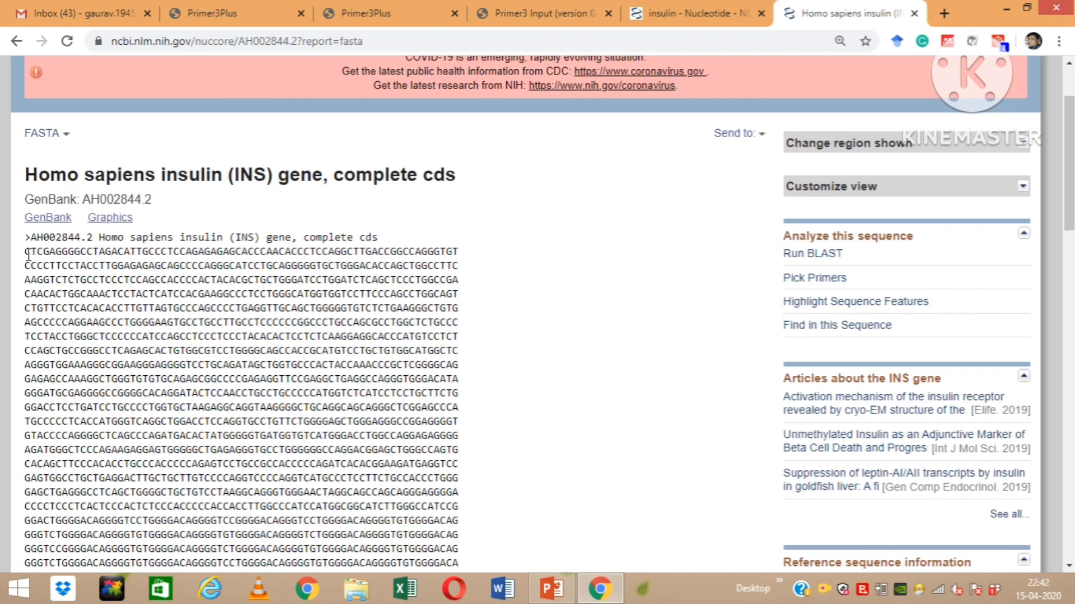
- Copy the entire insulin gene sequence without its FASTA header and paste it into the Primer3Plus source sequence box
left_click_drag(28, 255, 473, 293)
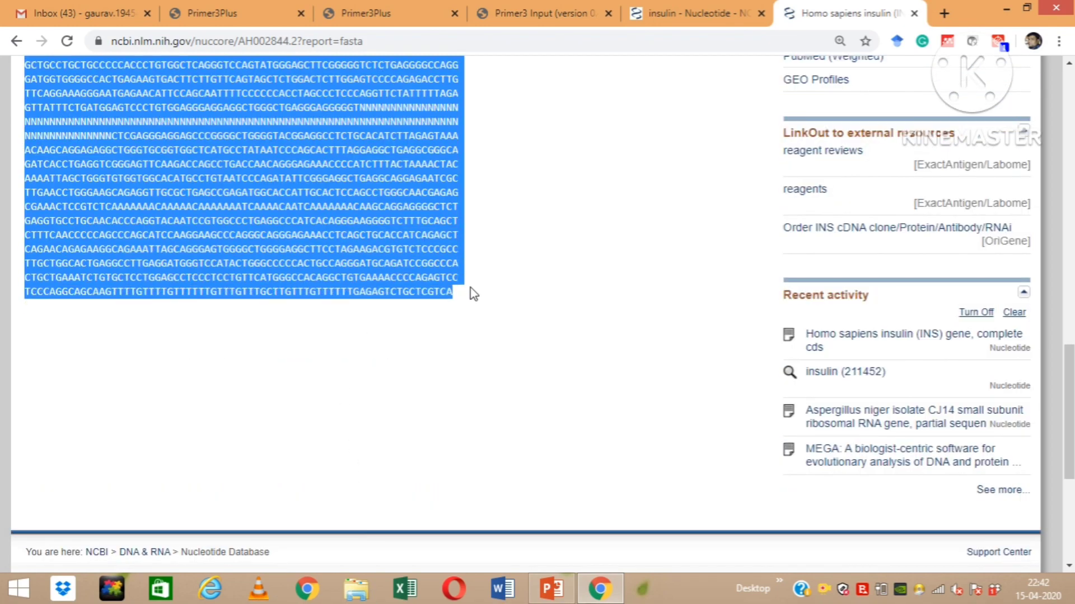
left_click(568, 10)
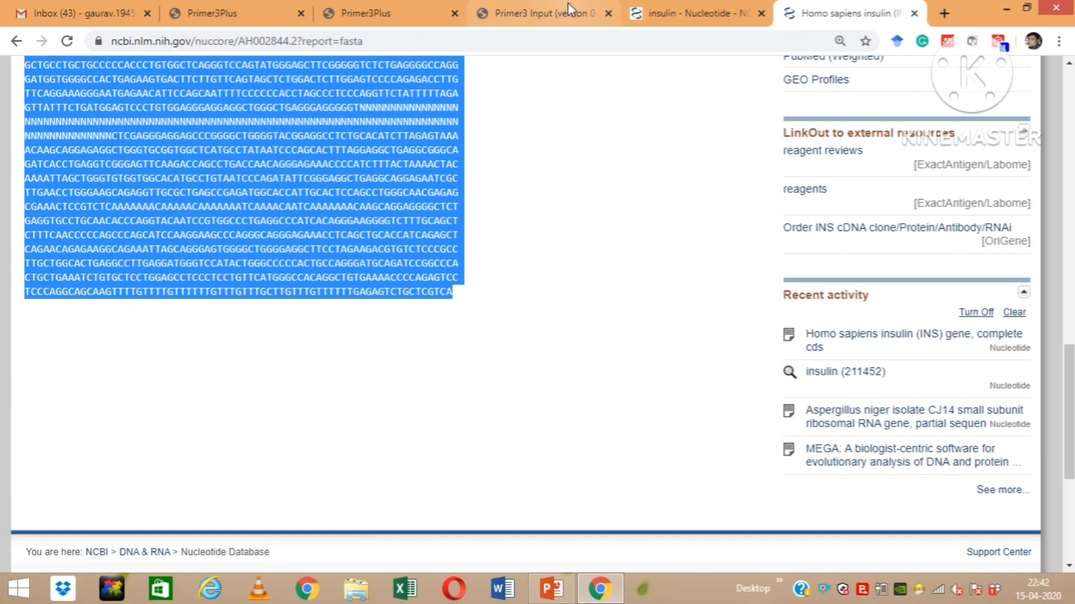
left_click(431, 12)
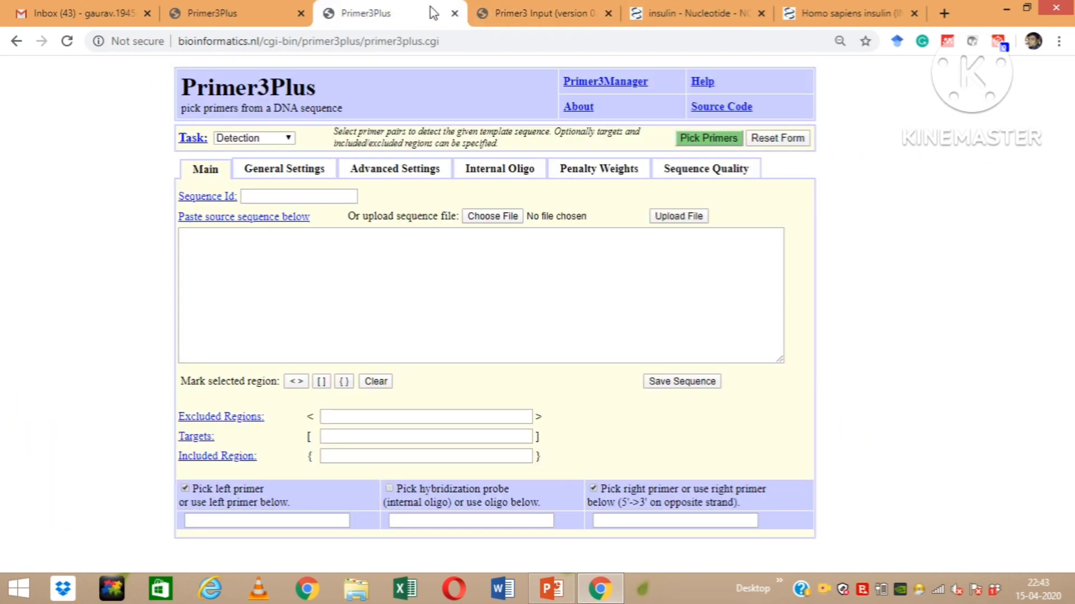
left_click(532, 272)
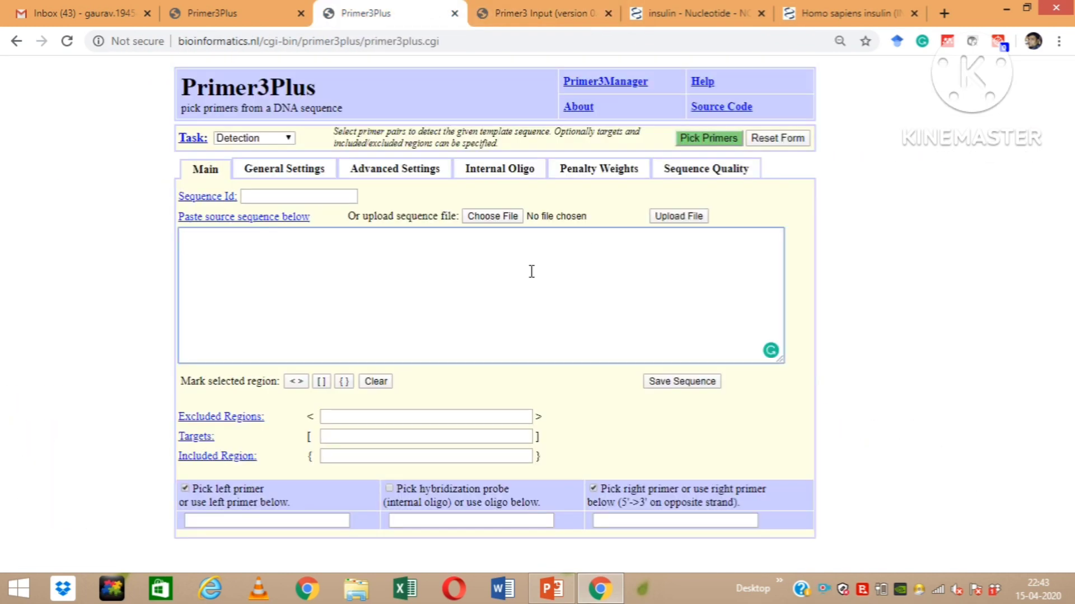
key("ctrl+v")
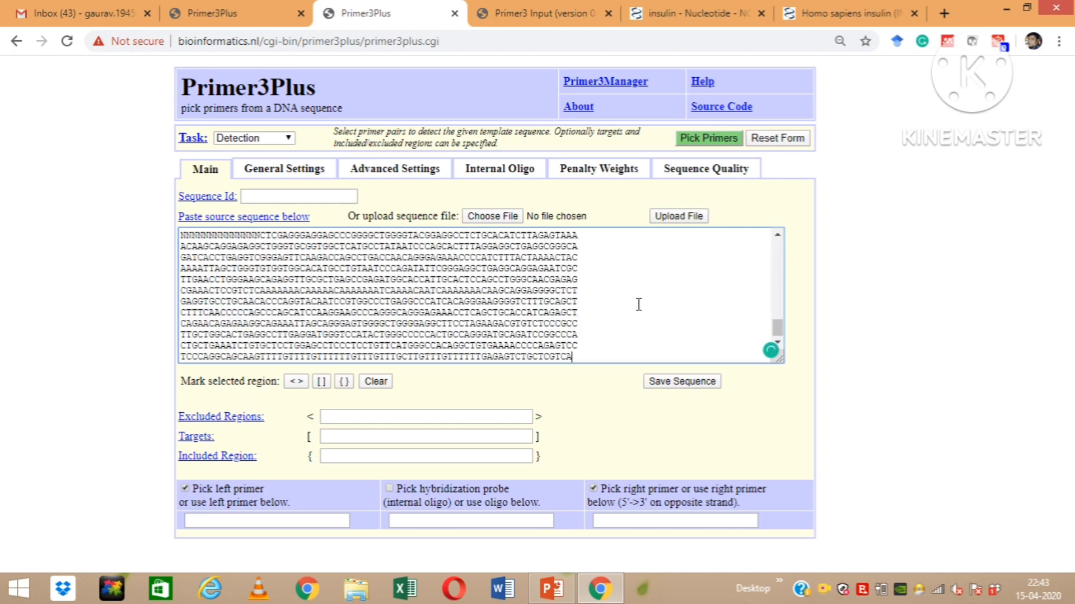
left_click_drag(777, 331, 779, 235)
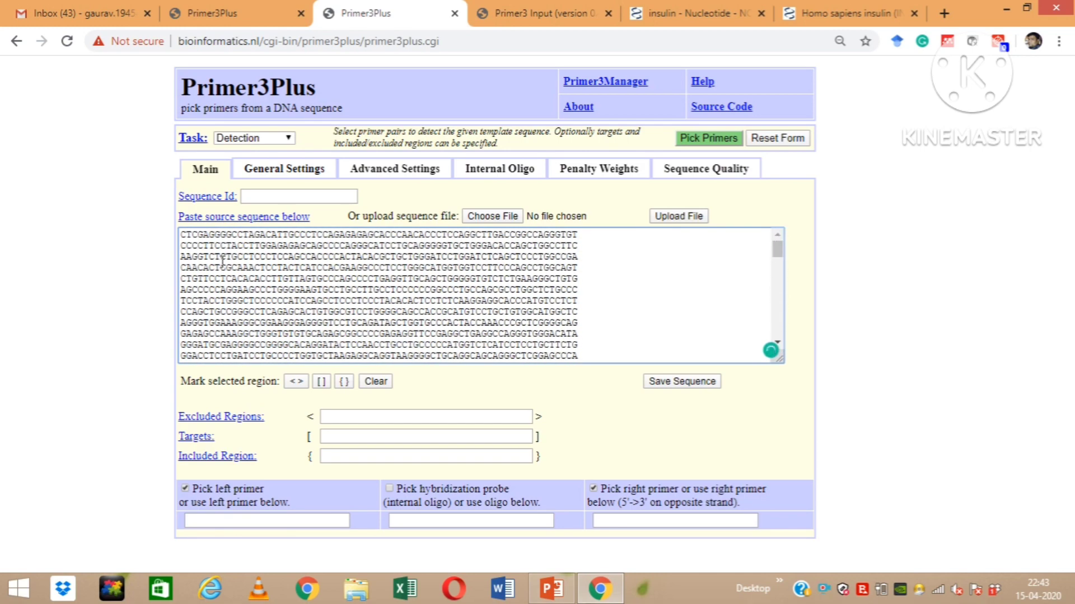
left_click_drag(209, 257, 433, 274)
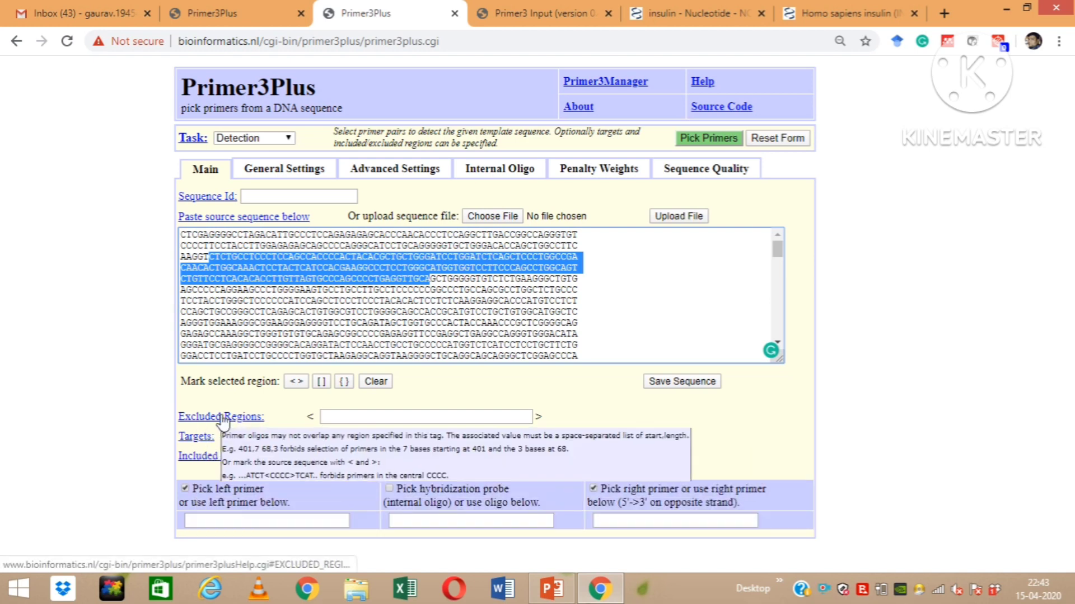
mouse_move(234, 428)
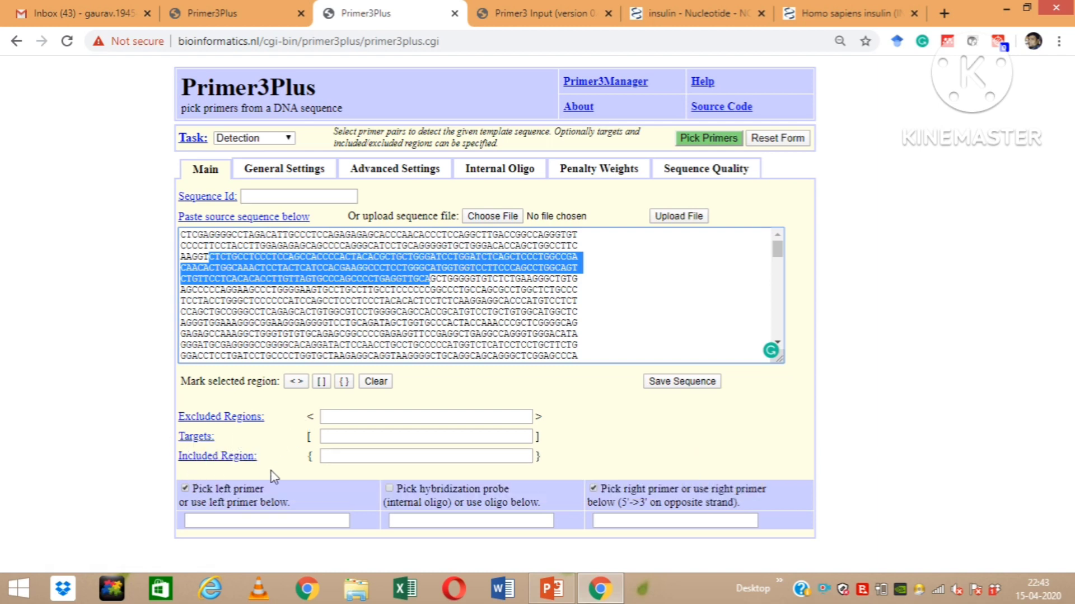
mouse_move(201, 441)
left_click(409, 288)
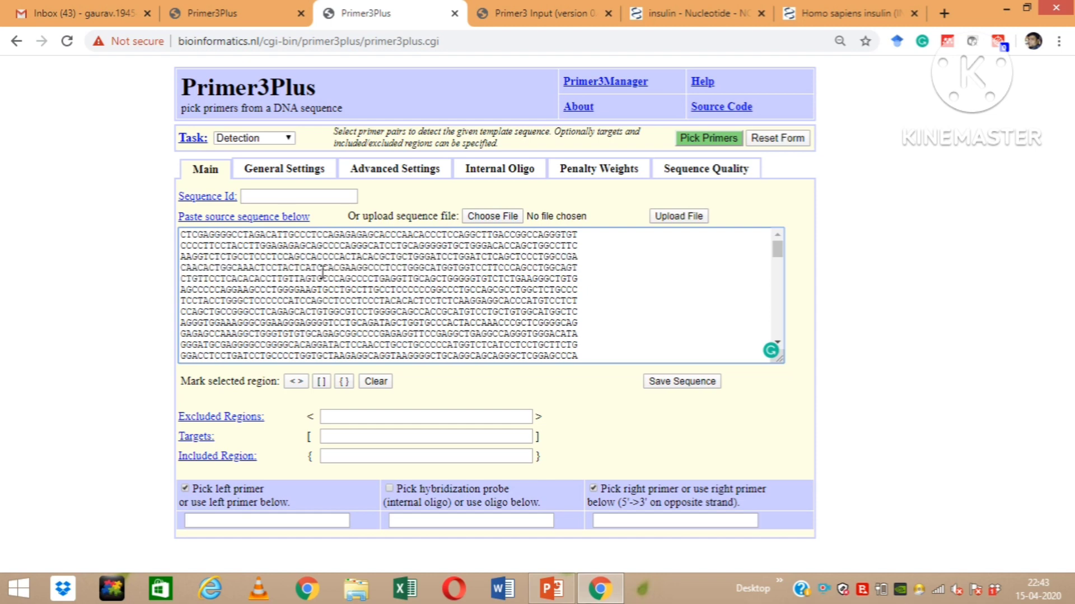
- Mark the stretch from CTCCCTCCAGCC on the sequence's third line to TTGCCTCCCC on the sixth line as the target region
left_click_drag(243, 257, 418, 290)
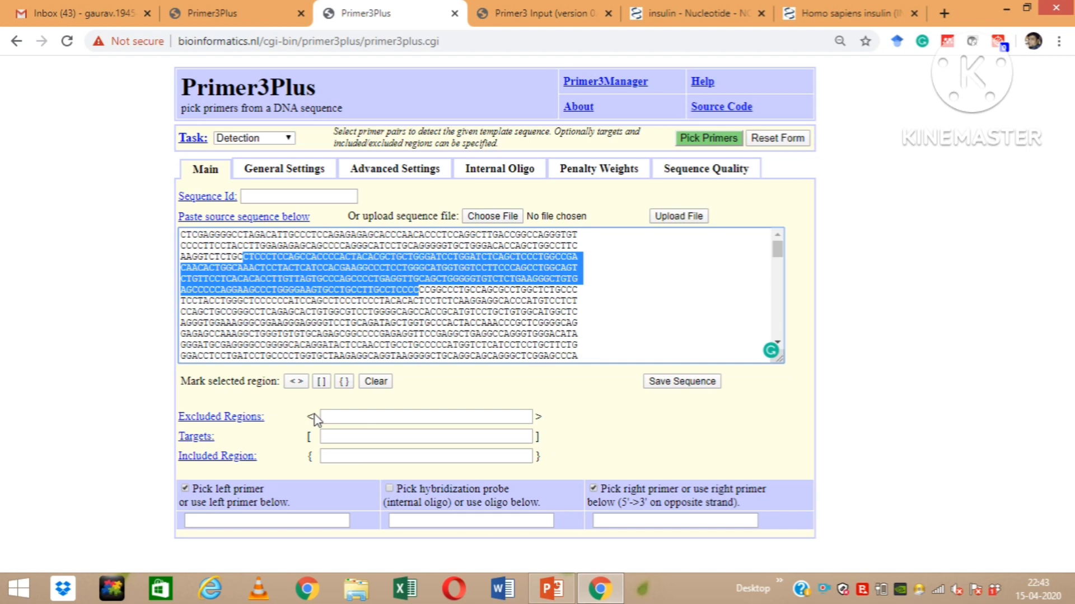
left_click(322, 382)
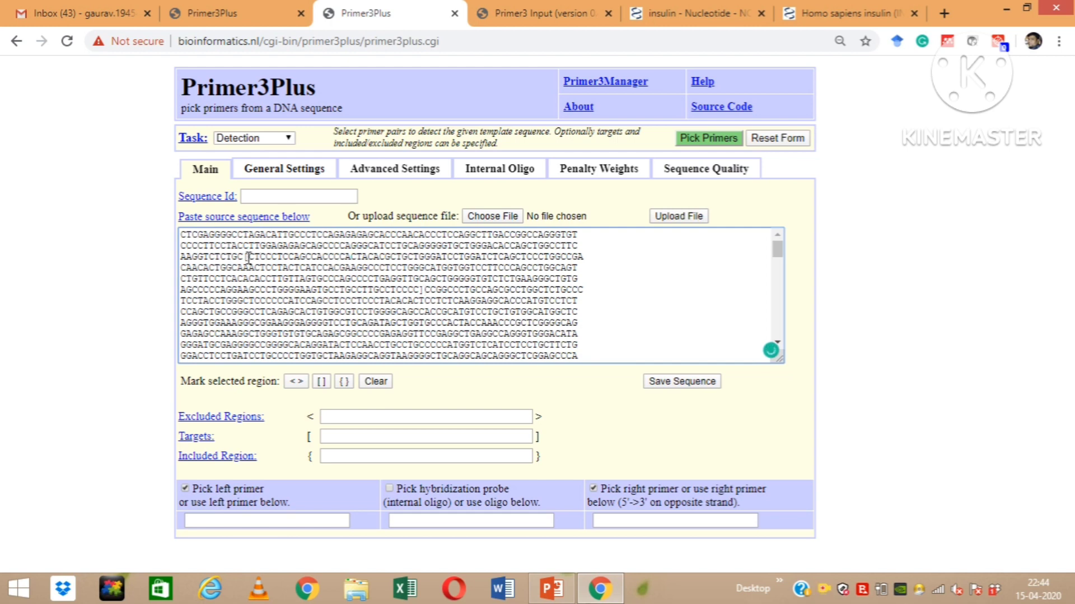
left_click_drag(245, 257, 421, 290)
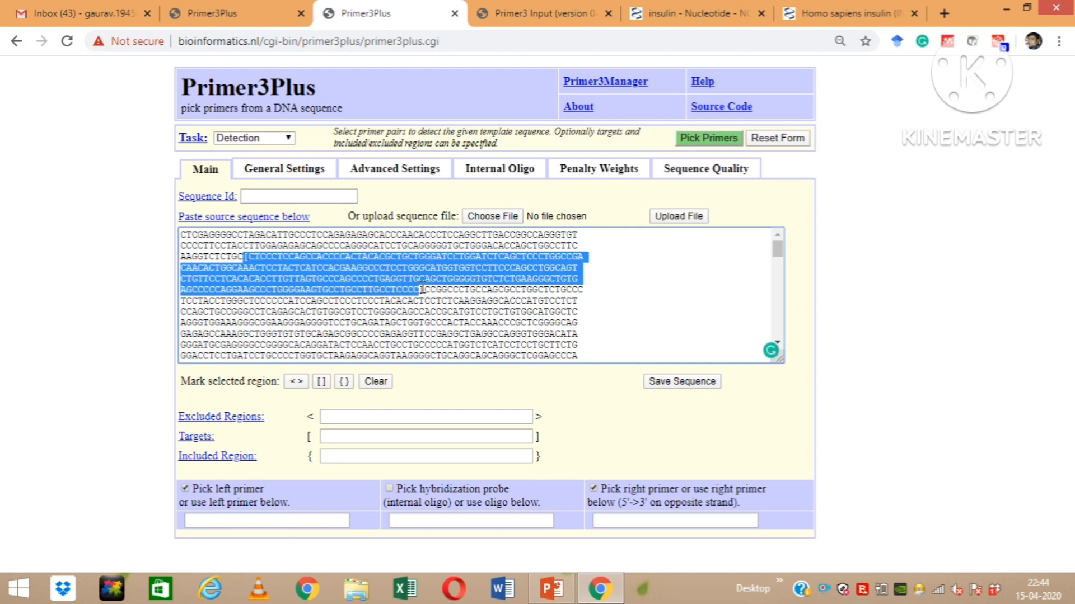
left_click(492, 402)
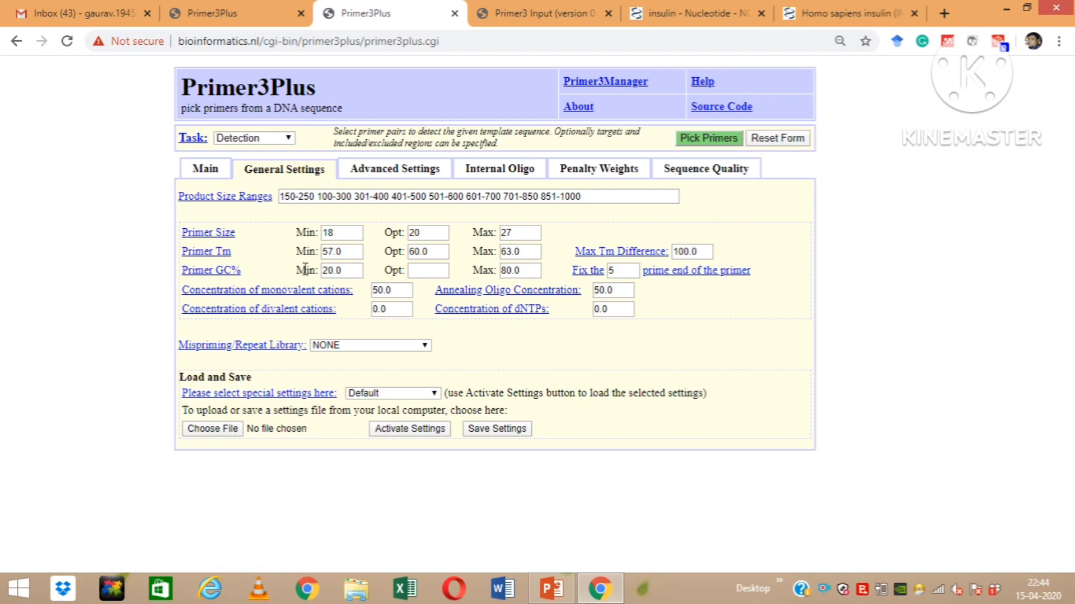
- In the general settings, set the minimum primer size to 17 and the minimum primer Tm to 55.0
left_click(343, 231)
type("7")
left_click(340, 252)
key("Left")
key("Left")
- Check the recommended range on the PowerPoint presentation's Melting temperature (Tm) slide and set the maximum primer Tm to 80.0 in Primer3Plus
left_click(515, 251)
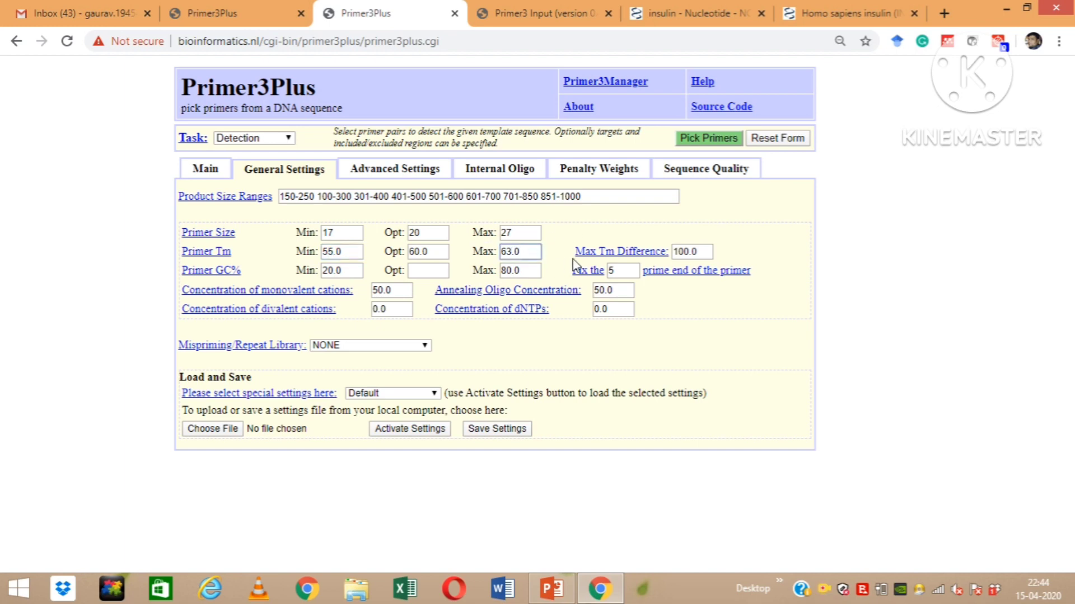
left_click(551, 589)
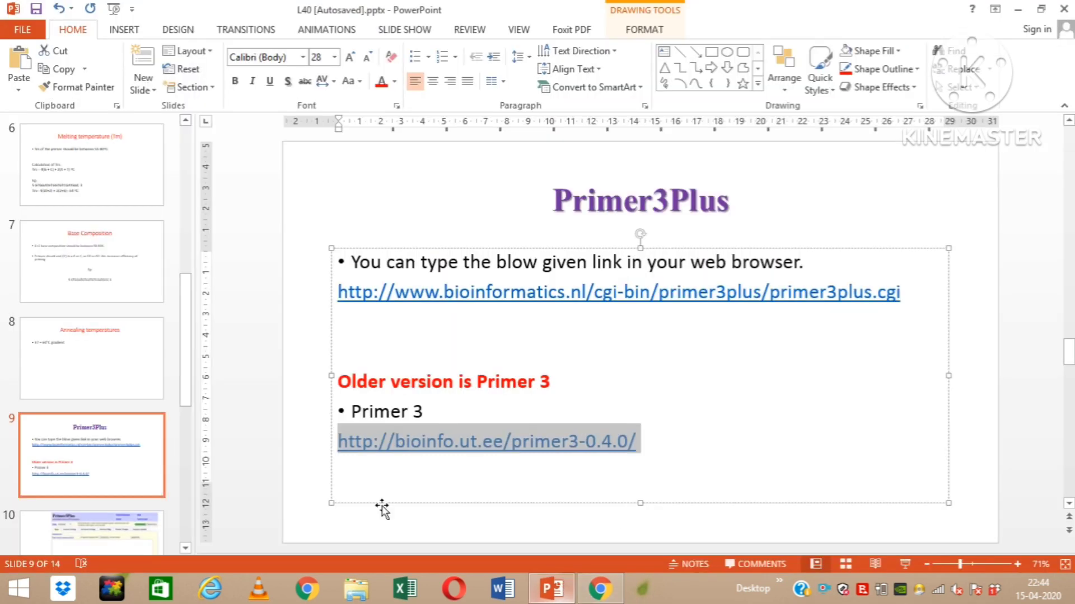
scroll(232, 441, "up", 3)
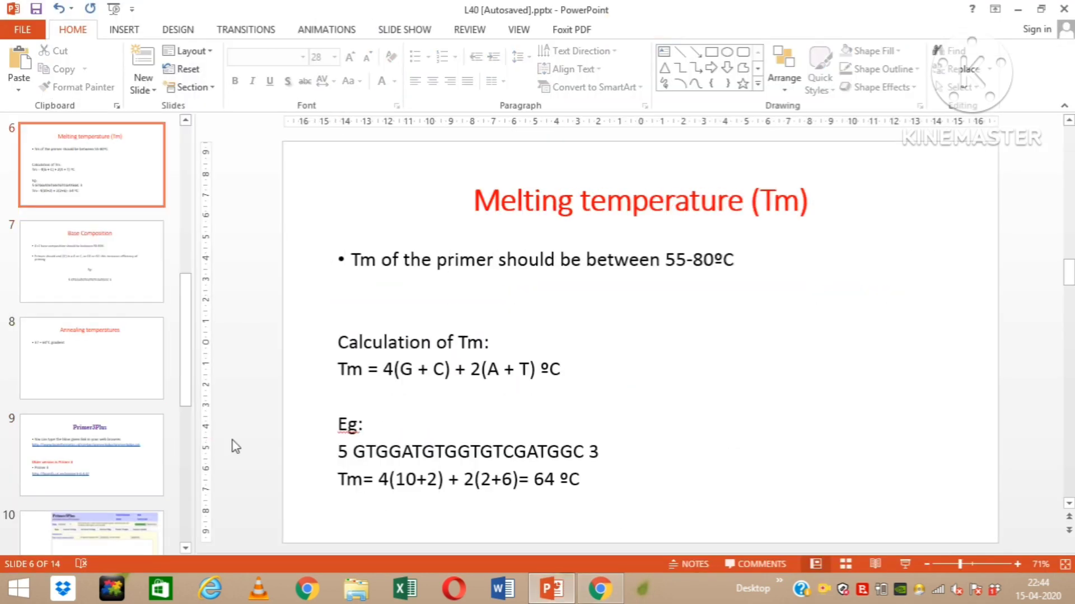
scroll(233, 441, "up", 1)
scroll(232, 441, "down", 1)
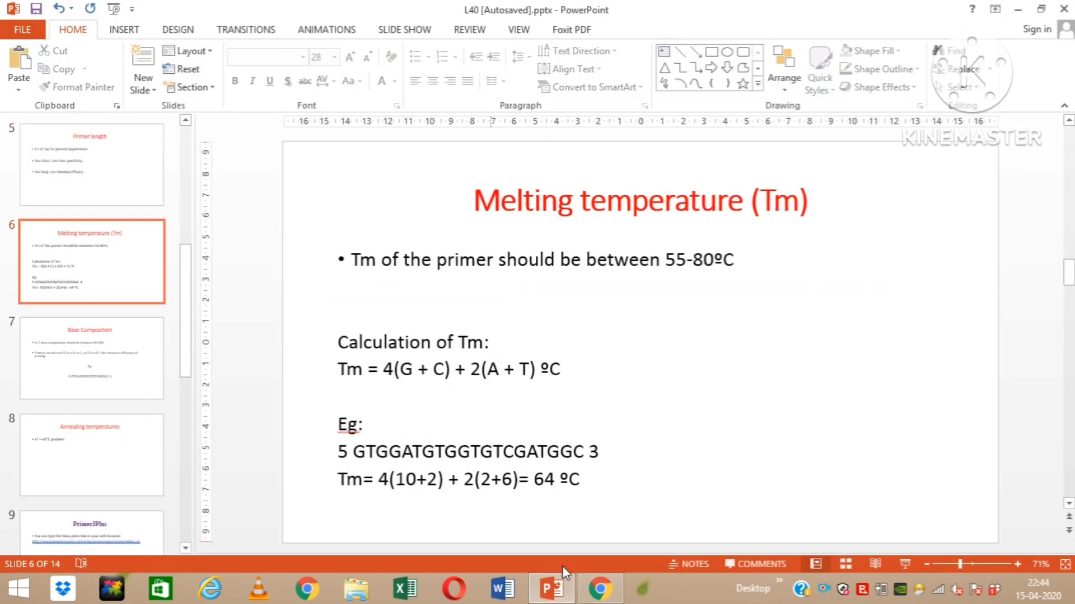
scroll(562, 566, "down", 1)
scroll(562, 566, "up", 1)
left_click(558, 597)
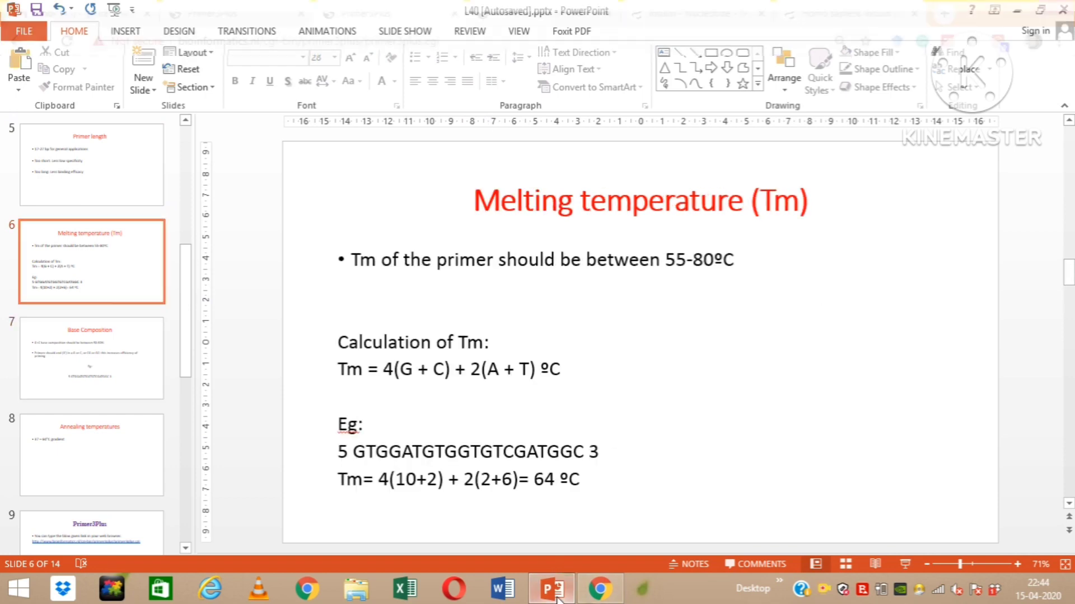
key("BackSpace")
key("BackSpace")
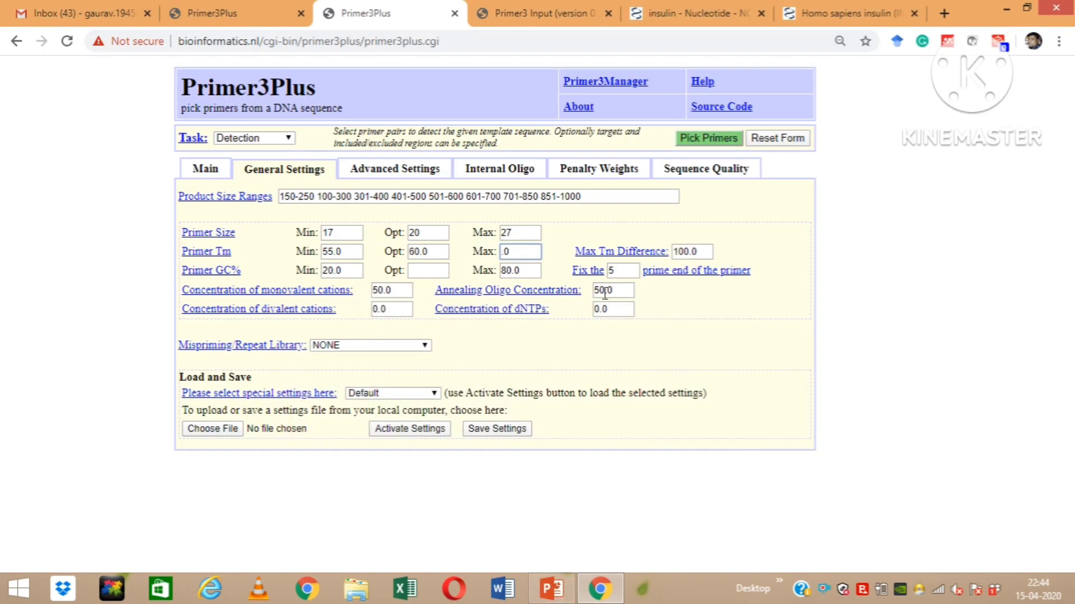
type("80")
- Set the minimum primer GC% to 50.0, lower the maximum primer GC%, and pick the primers
left_click(336, 271)
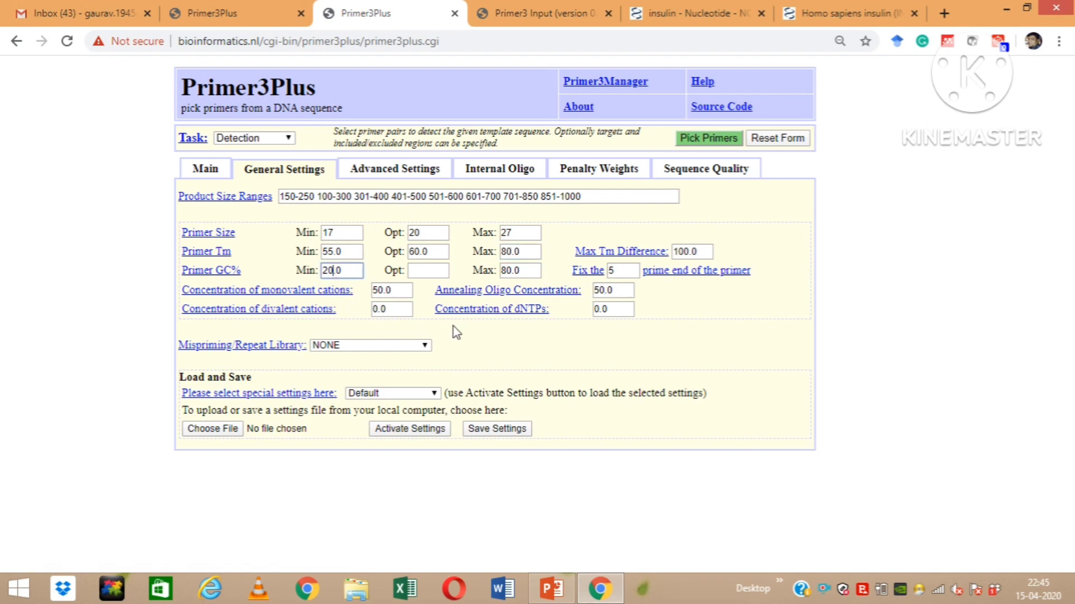
key("BackSpace")
type("5")
left_click(507, 271)
key("BackSpace")
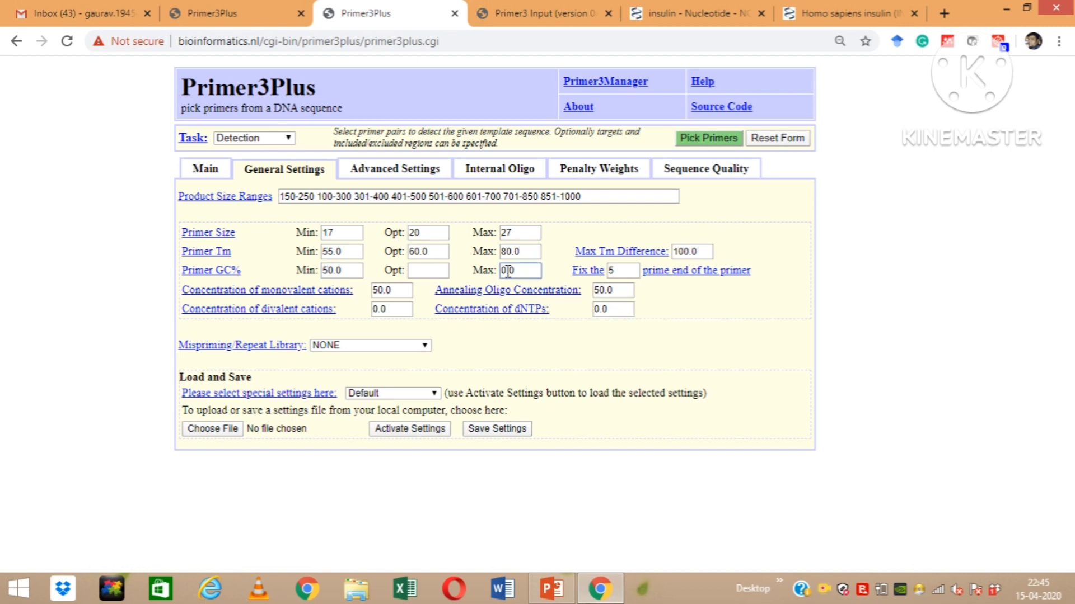
type("5")
left_click(872, 271)
left_click(707, 140)
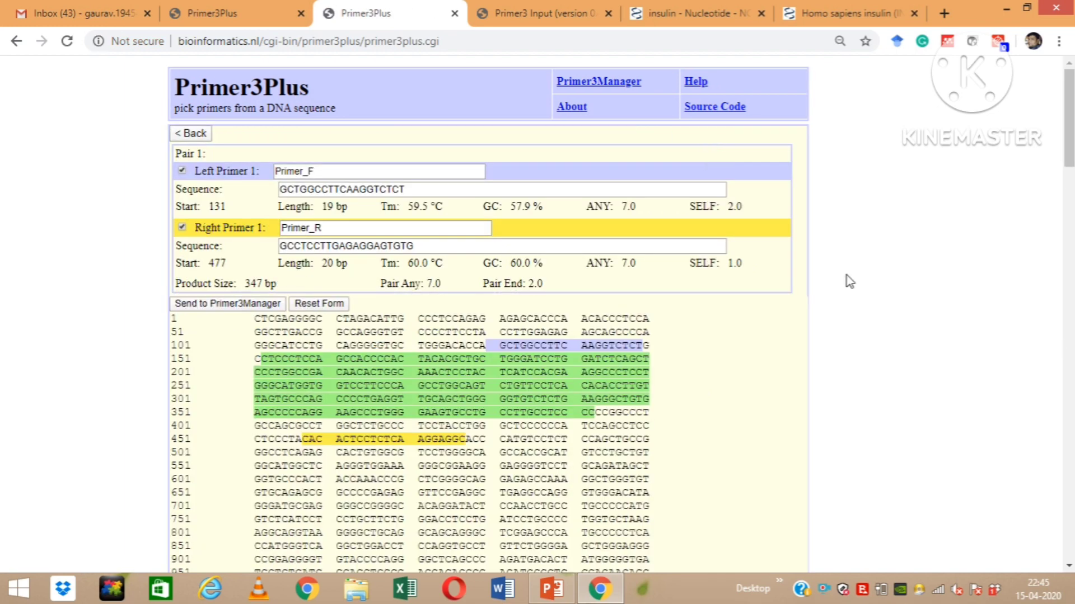
- Examine the left primer of Pair 1: its name, sequence, length, Tm and GC content
double_click(283, 169)
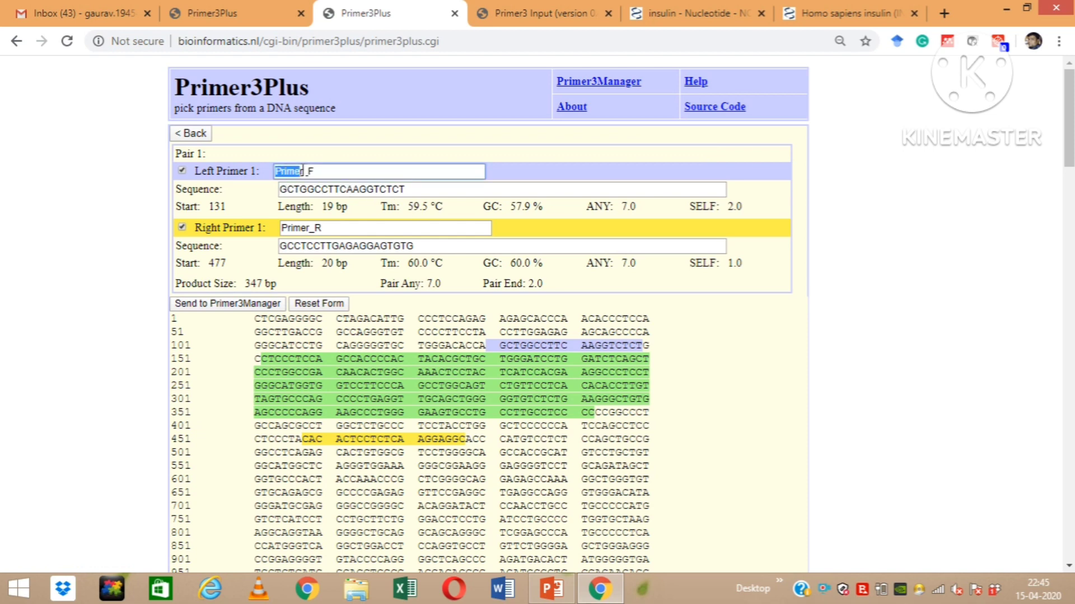
left_click(322, 171)
left_click_drag(280, 189, 417, 189)
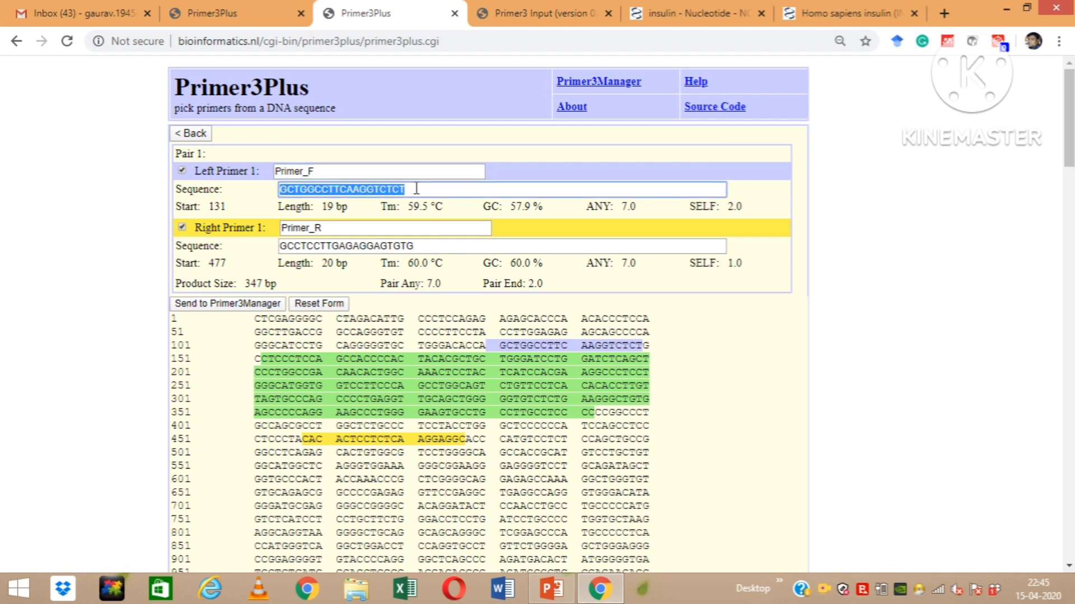
left_click(343, 216)
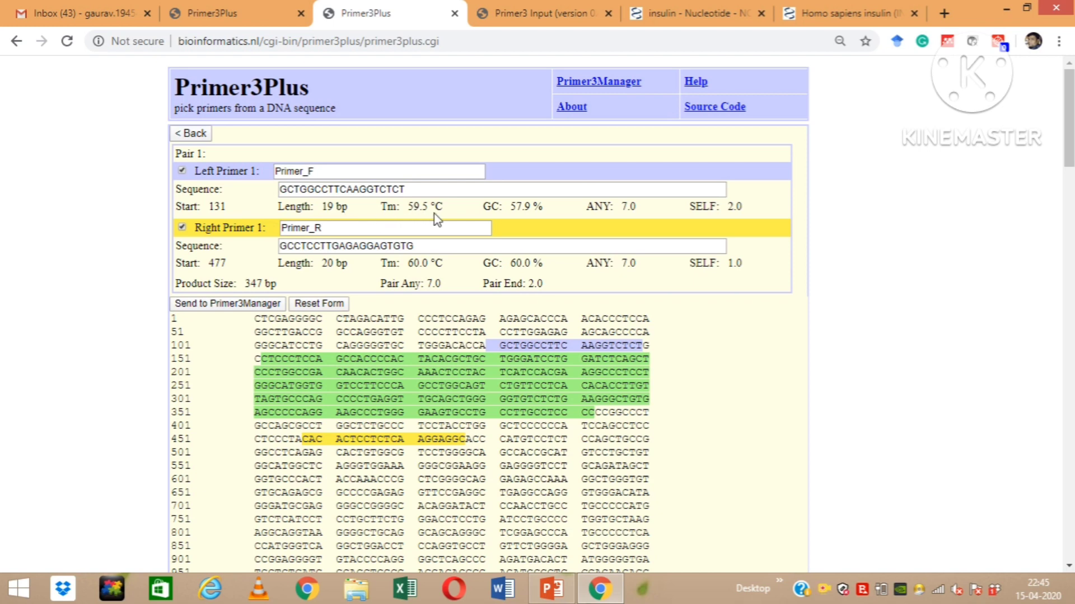
left_click_drag(483, 207, 546, 211)
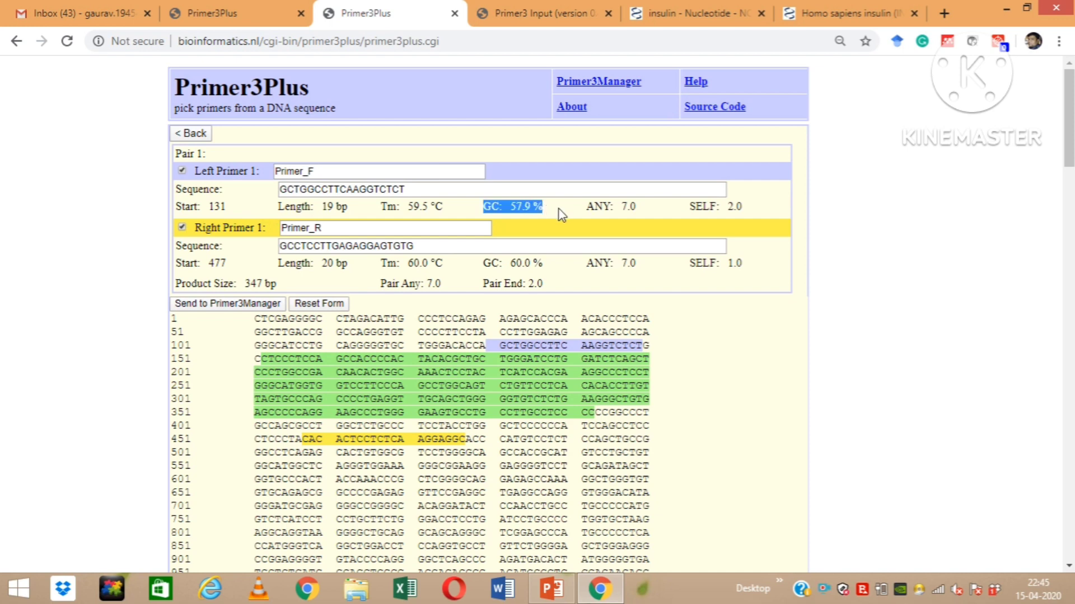
left_click(561, 214)
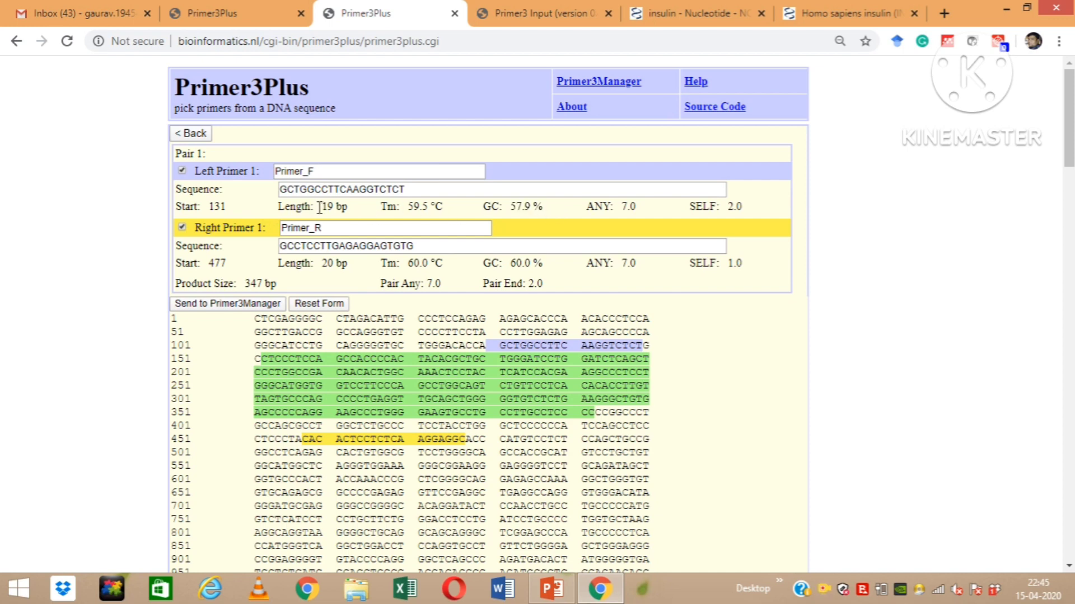
left_click_drag(288, 208, 562, 211)
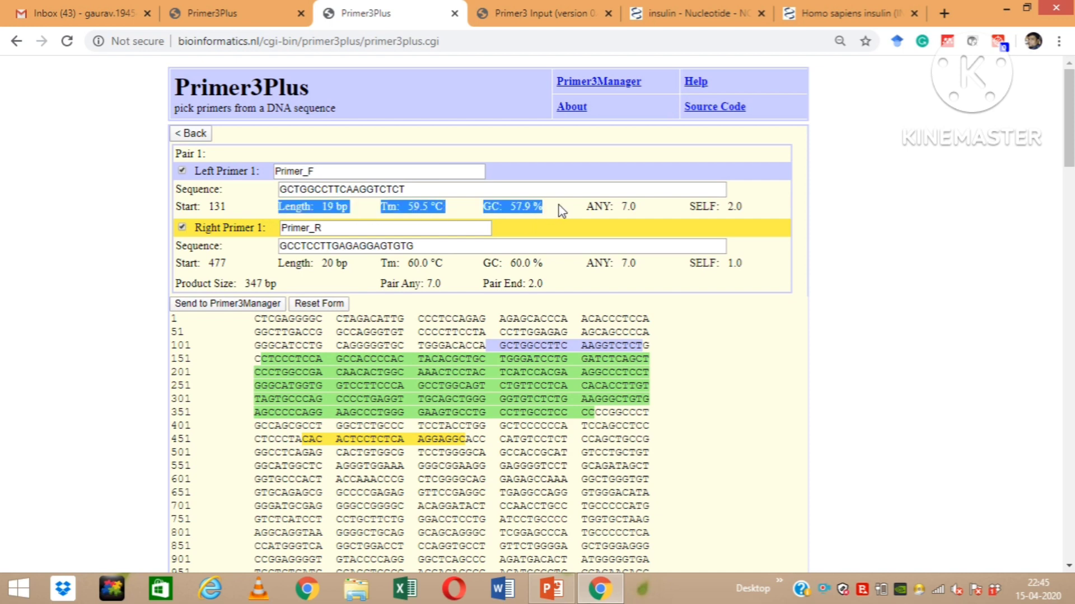
left_click(561, 211)
- Examine the right primer of Pair 1: its name, sequence, length, Tm and GC content
left_click(340, 229)
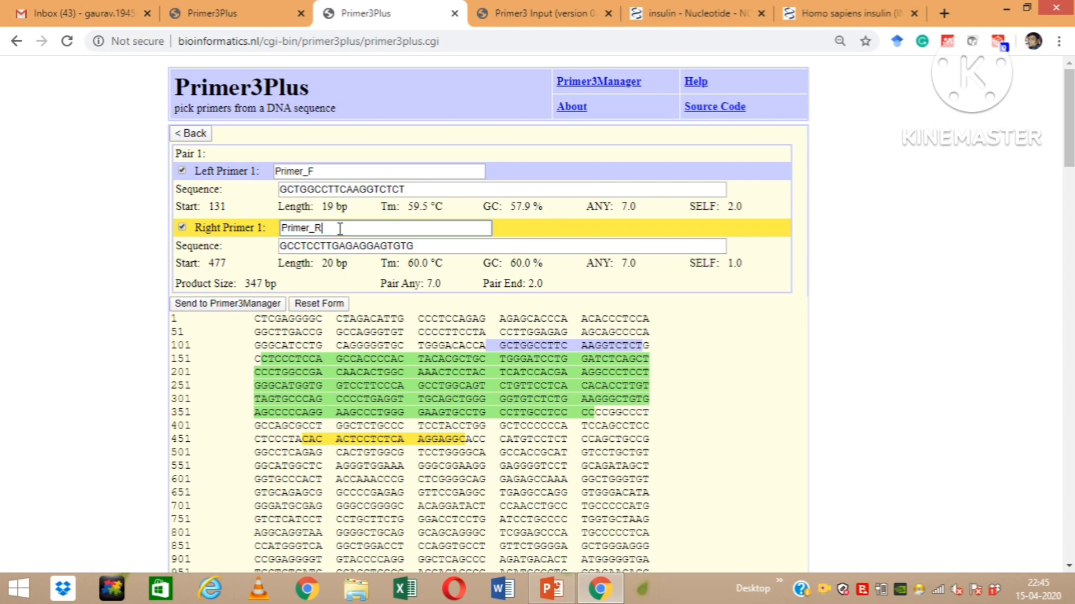
left_click_drag(282, 246, 440, 242)
left_click(331, 291)
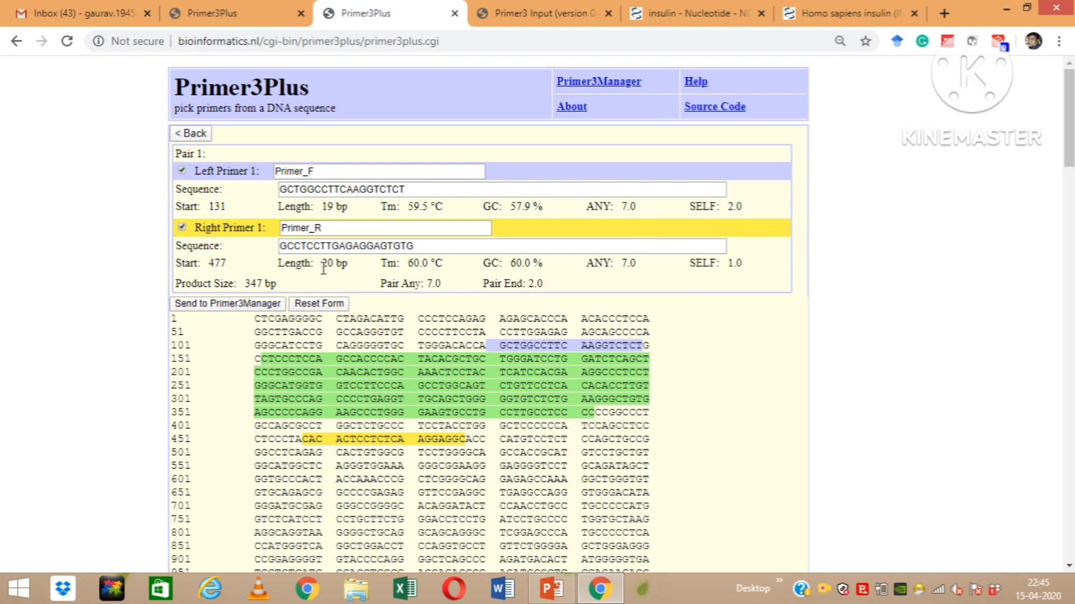
left_click_drag(322, 263, 452, 272)
left_click(362, 278)
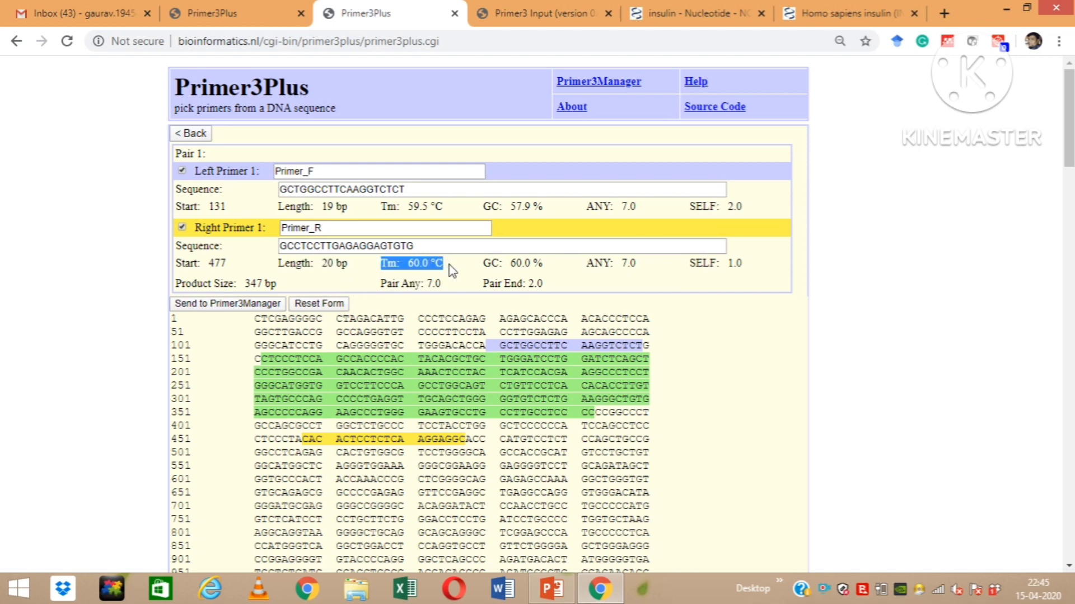
left_click(452, 271)
left_click_drag(483, 263, 542, 263)
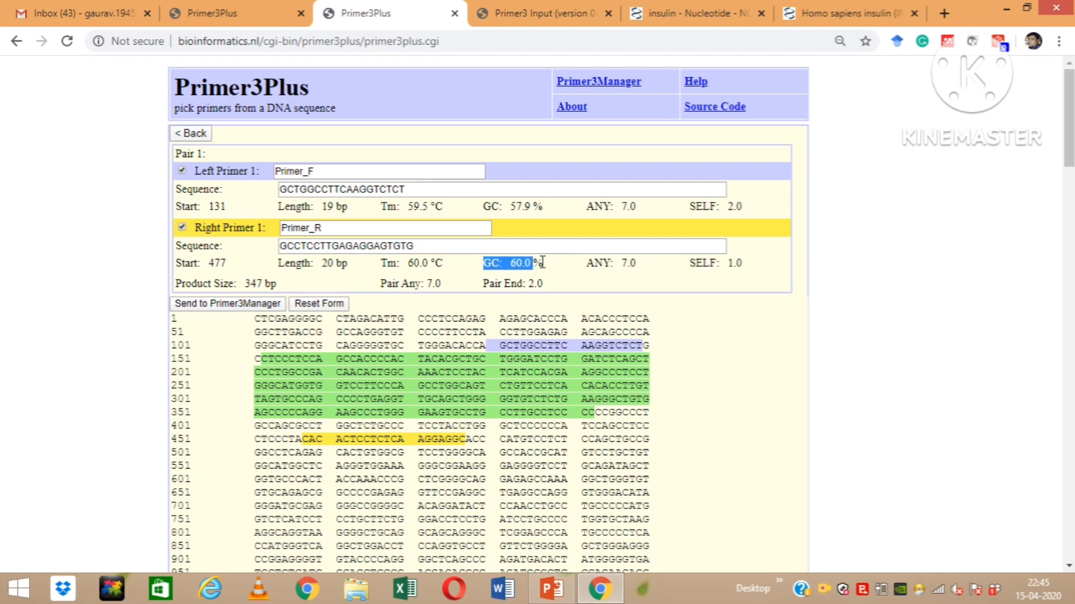
left_click(558, 278)
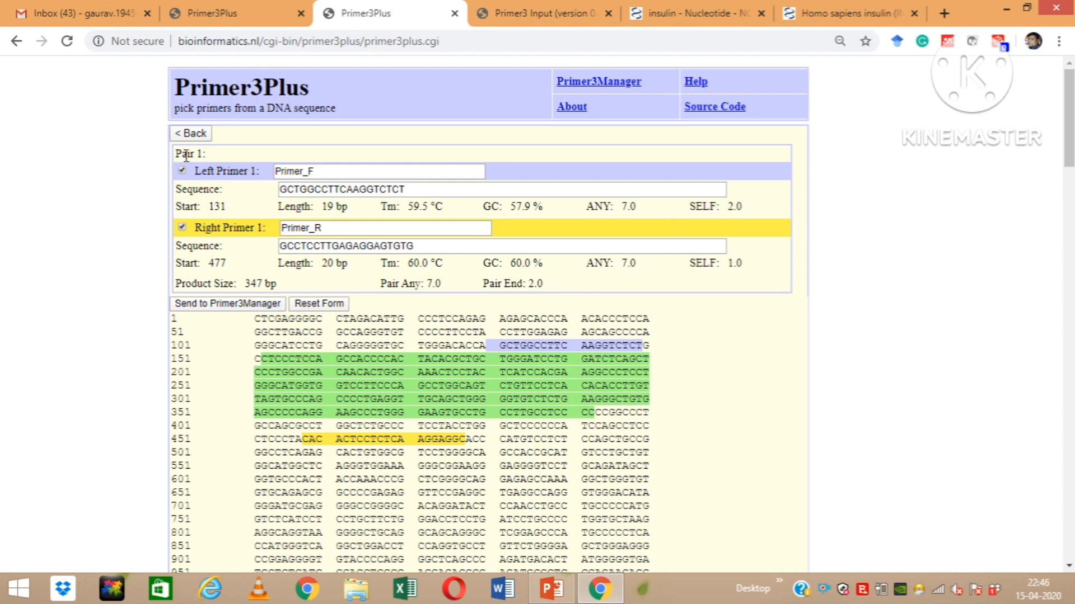
- Look through the alternative primer pairs listed after Pair 1 and the marked sequence
left_click_drag(187, 155, 424, 157)
left_click(947, 257)
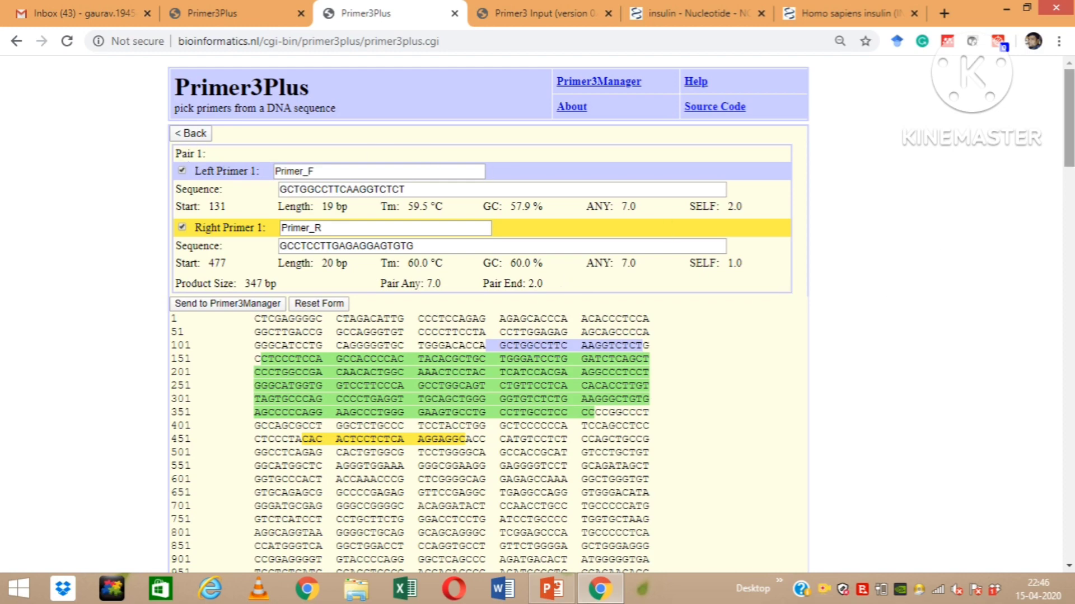
scroll(481, 314, "down", 20)
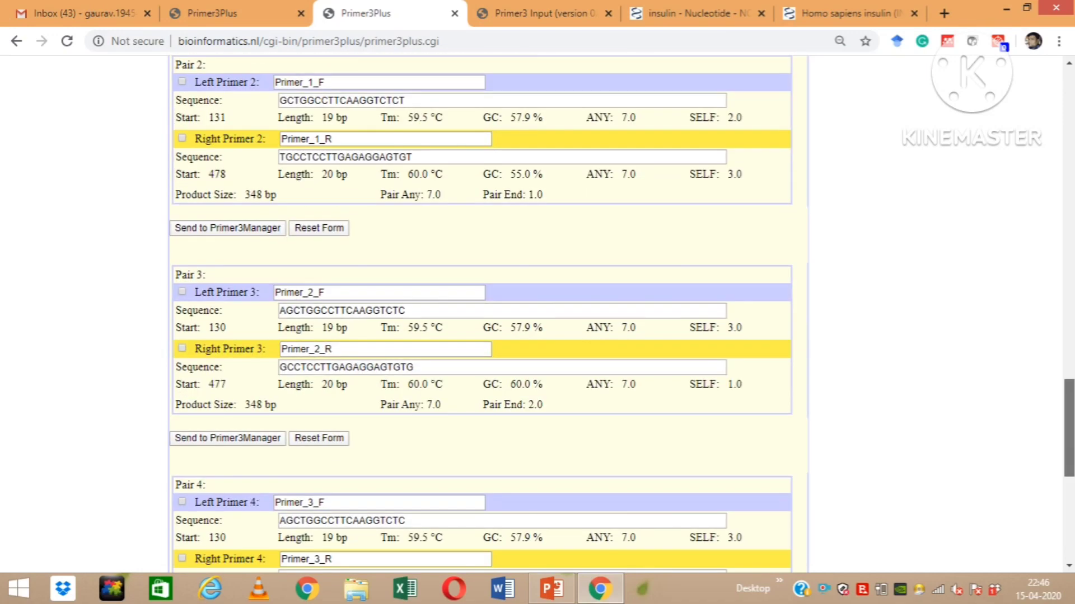
- Return to Pair 1 and highlight the green-marked target region in the sequence to examine it
scroll(386, 213, "up", 1)
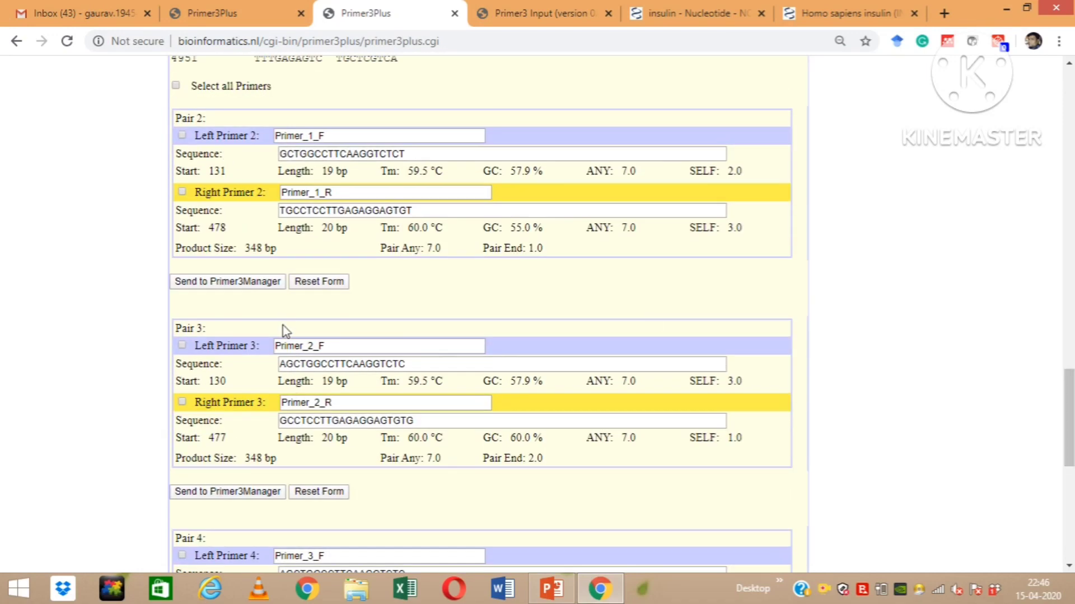
left_click_drag(1069, 417, 1071, 121)
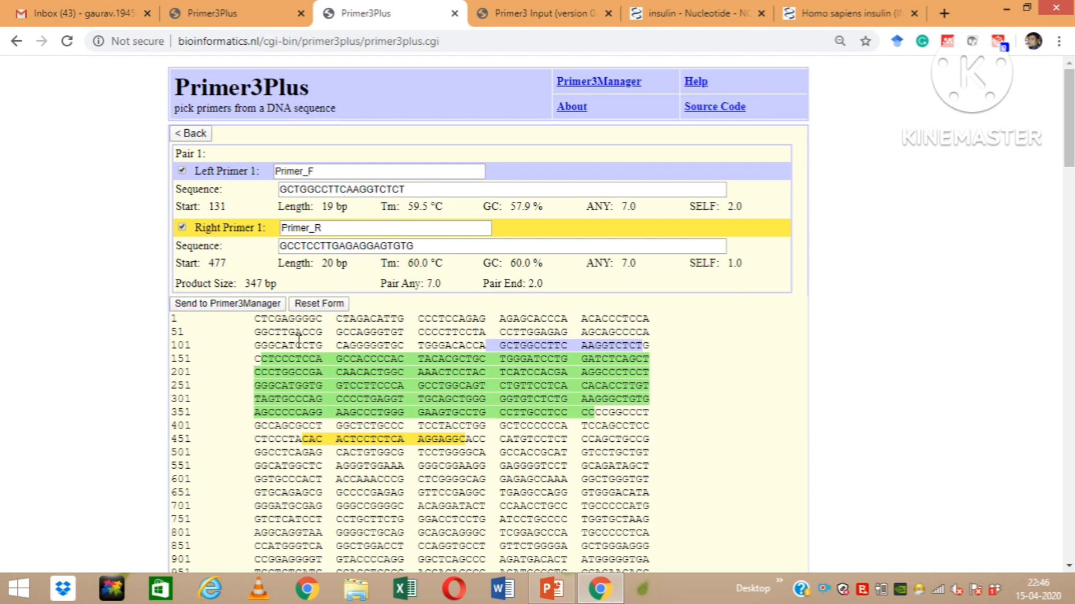
left_click_drag(295, 345, 498, 401)
left_click(498, 401)
left_click_drag(261, 359, 594, 412)
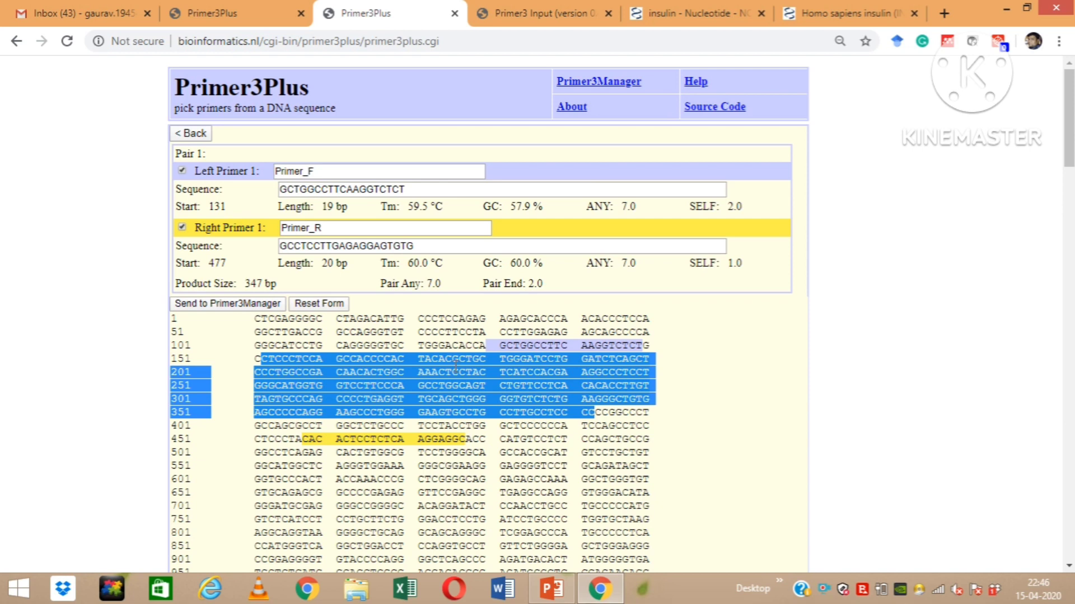
left_click(721, 471)
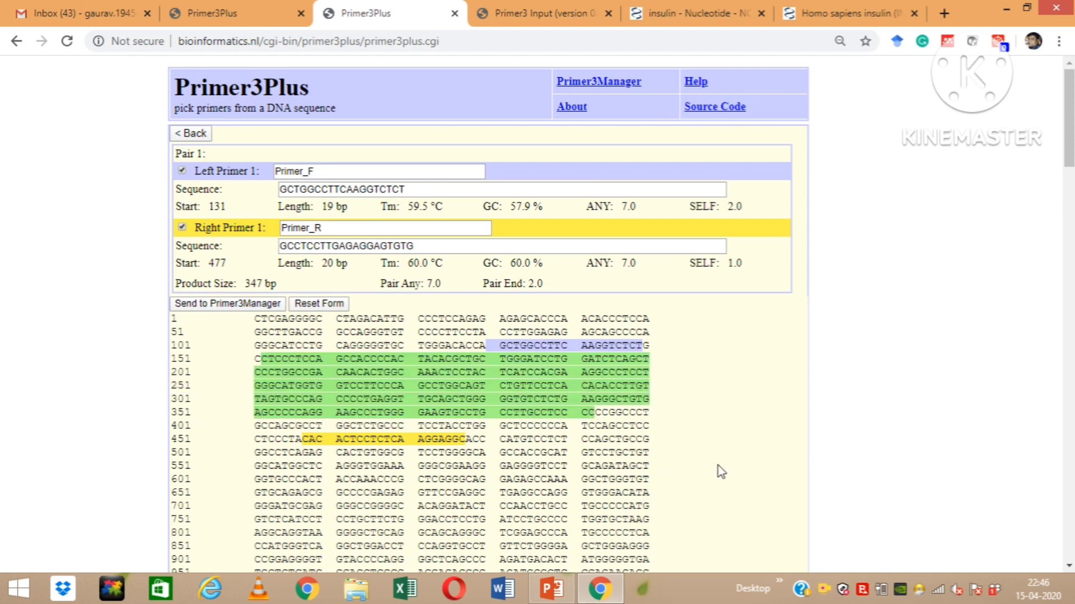
- Highlight the left primer site before the target region and the right primer site after it in the sequence
left_click_drag(487, 345, 644, 346)
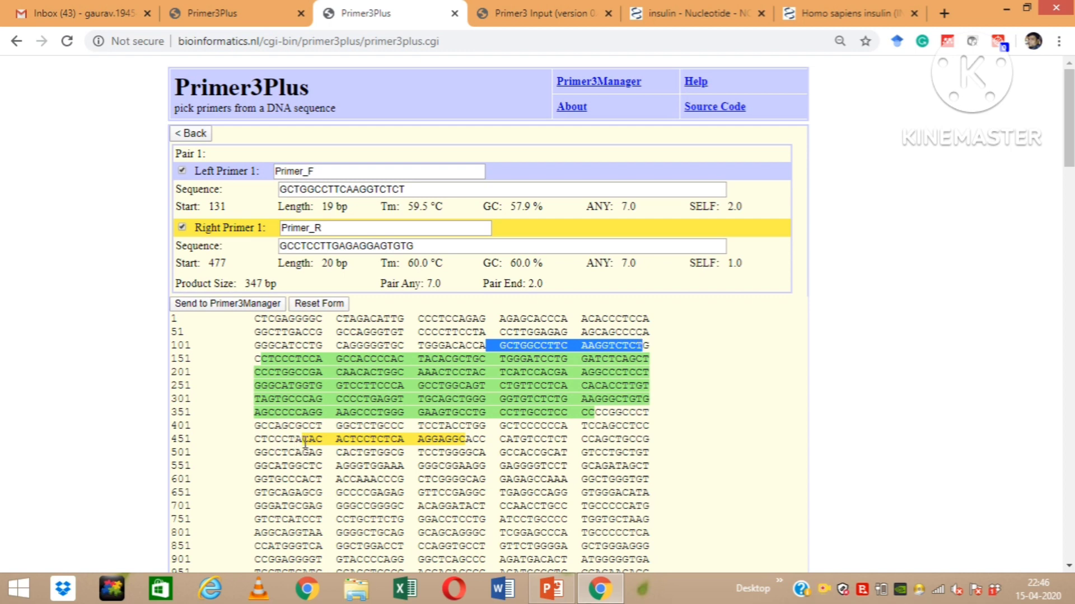
left_click_drag(302, 439, 466, 439)
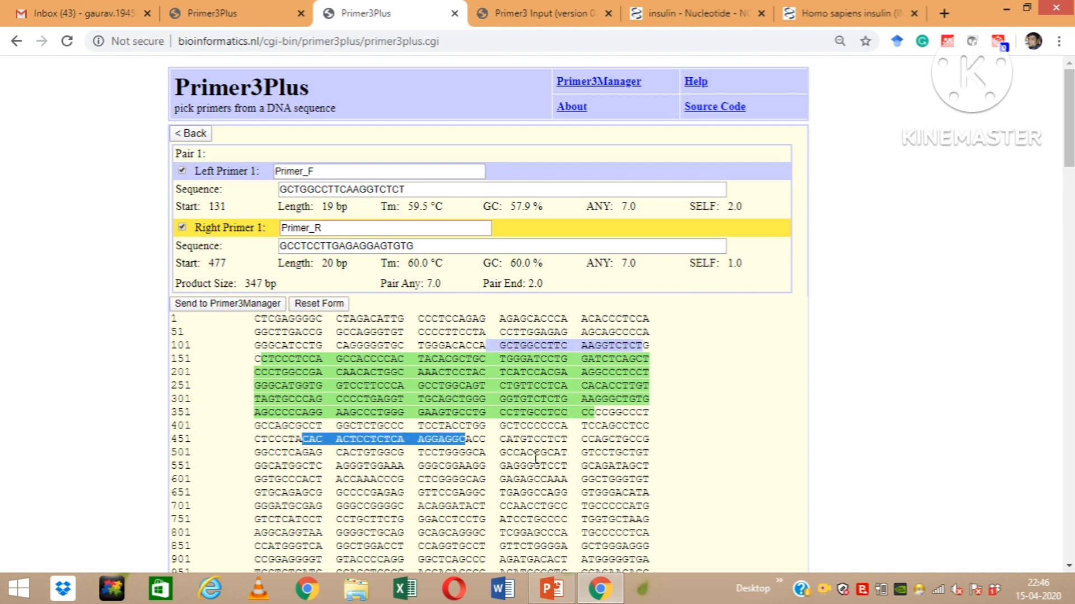
left_click(786, 444)
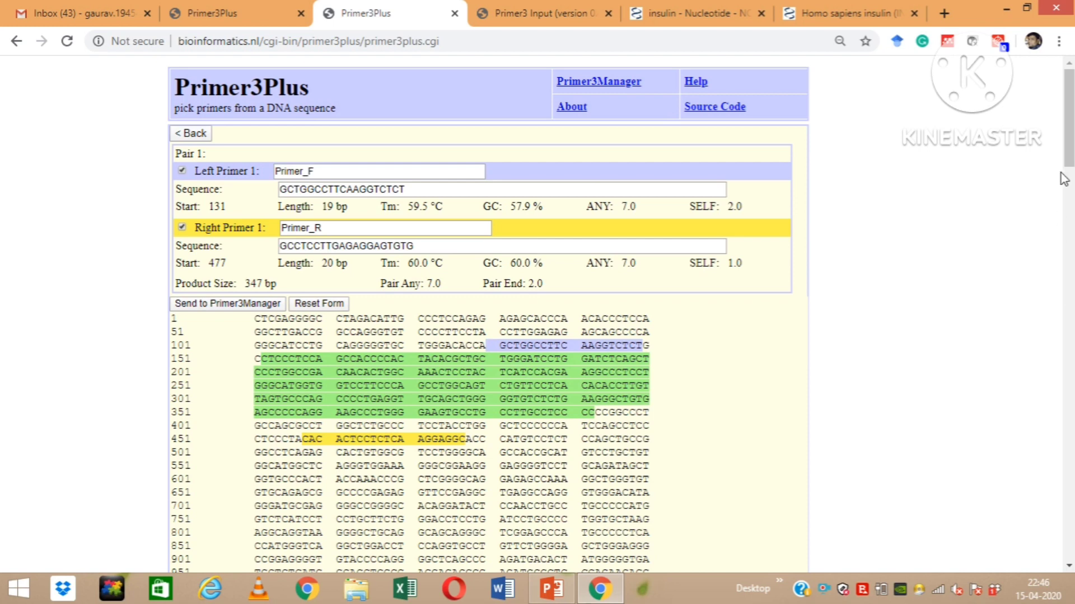
- Switch to the L40 presentation in PowerPoint and review the Primer3Plus step slides through to slide 14, with the labelled forward and reverse primers
left_click(551, 588)
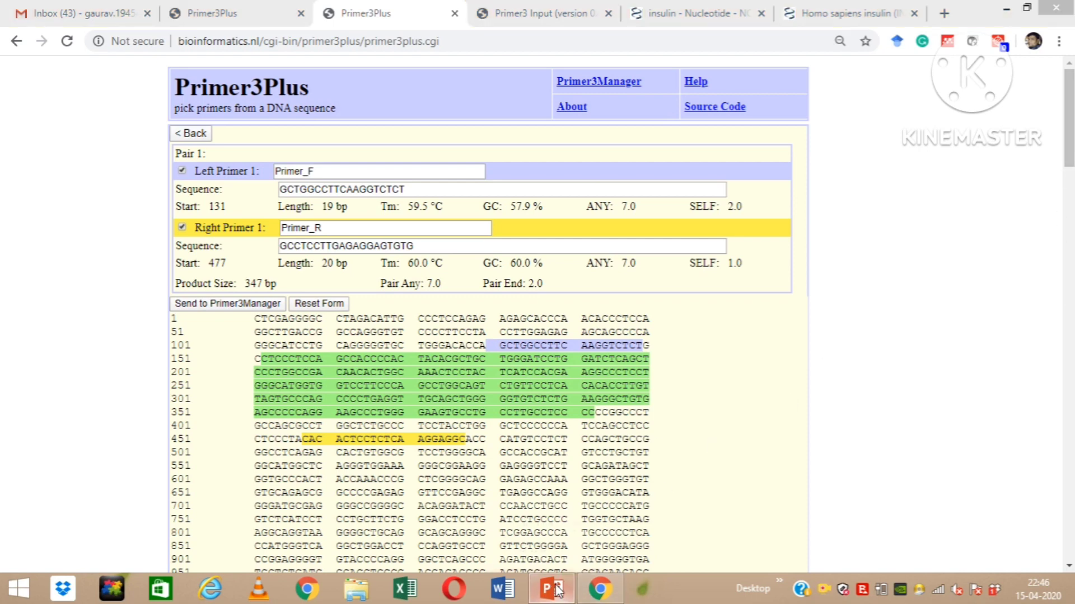
key("Page_Down")
key("Page_Down")
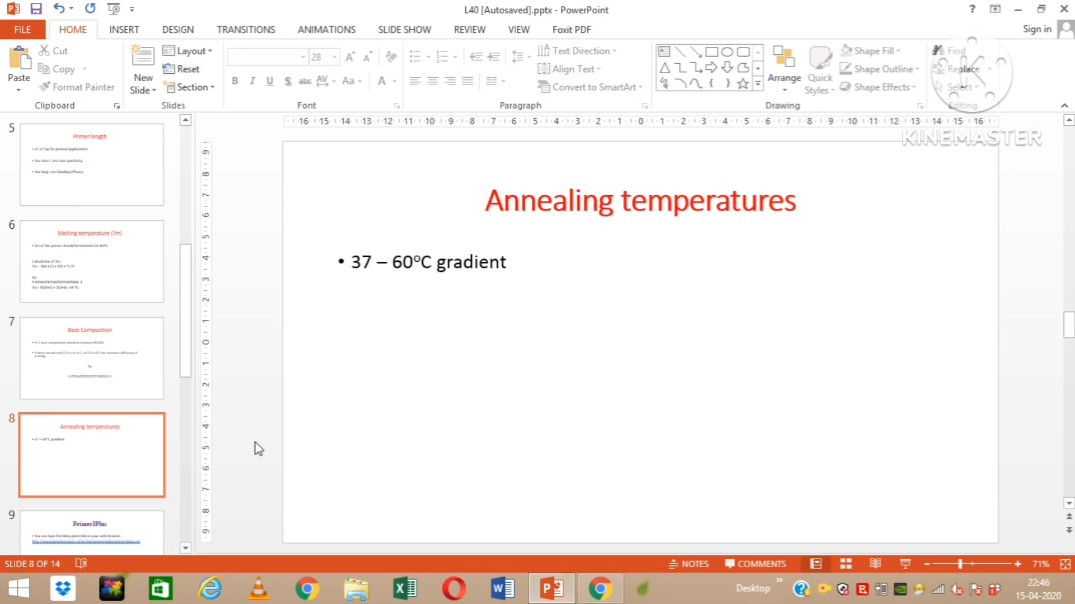
key("Page_Up")
key("Page_Down")
key("Page_Down")
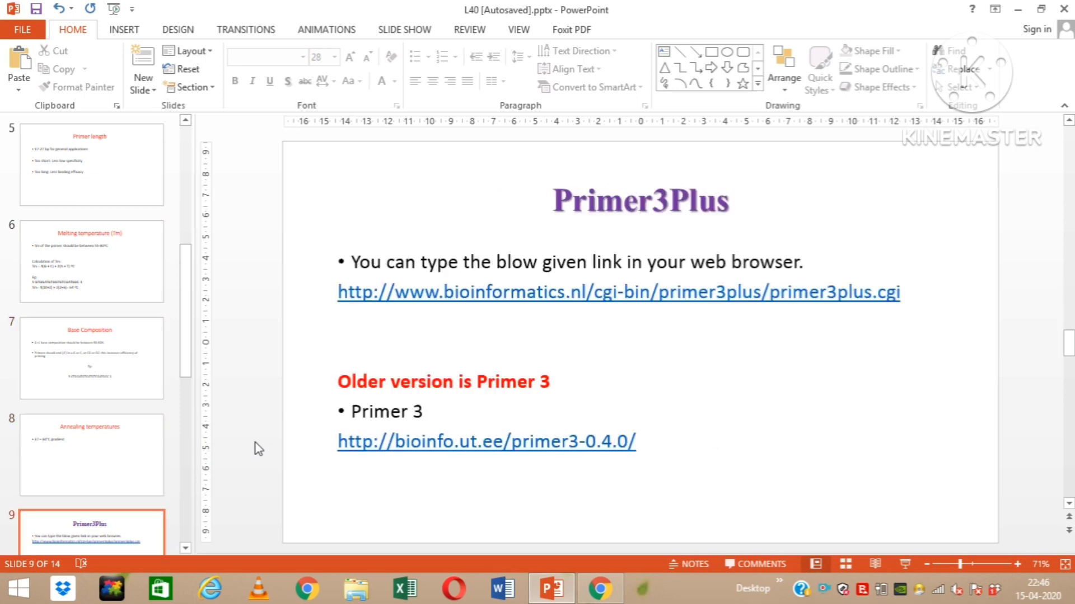
key("Page_Down")
key("Page_Down")
key("Page_Down")
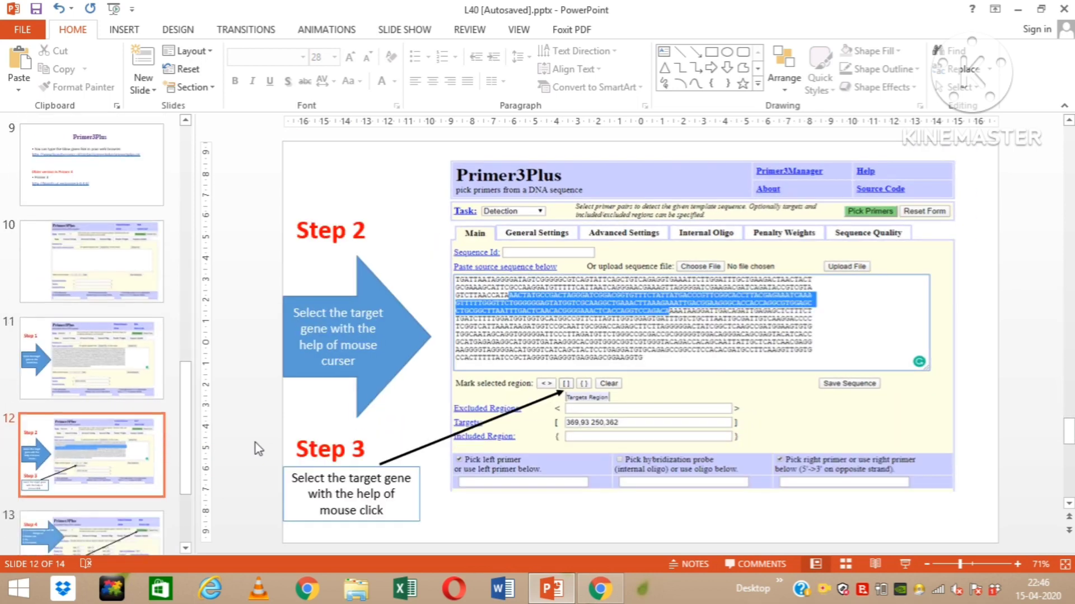
key("Page_Down")
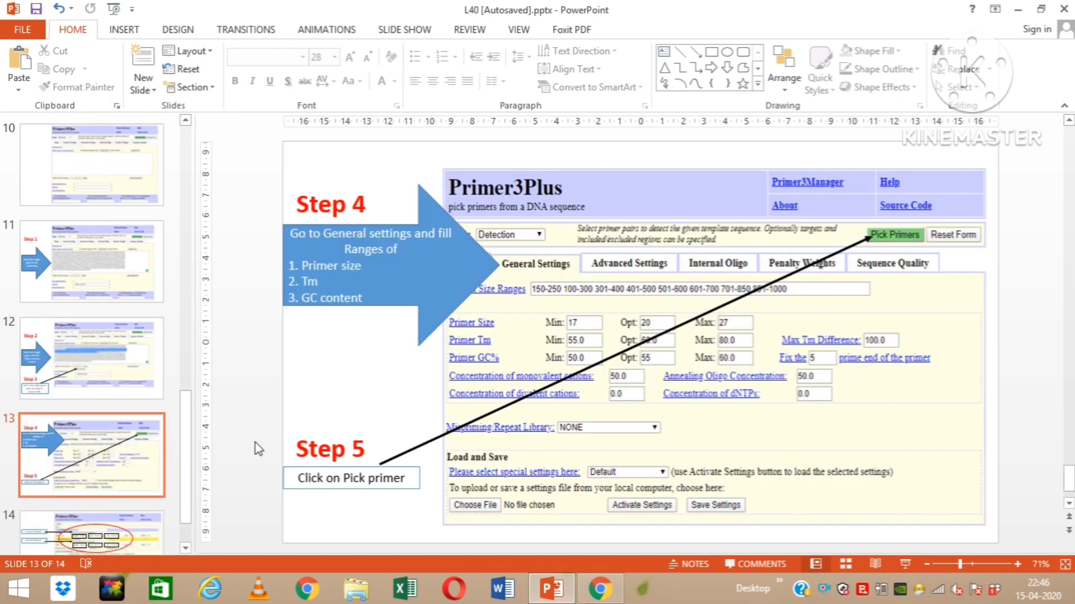
key("Page_Down")
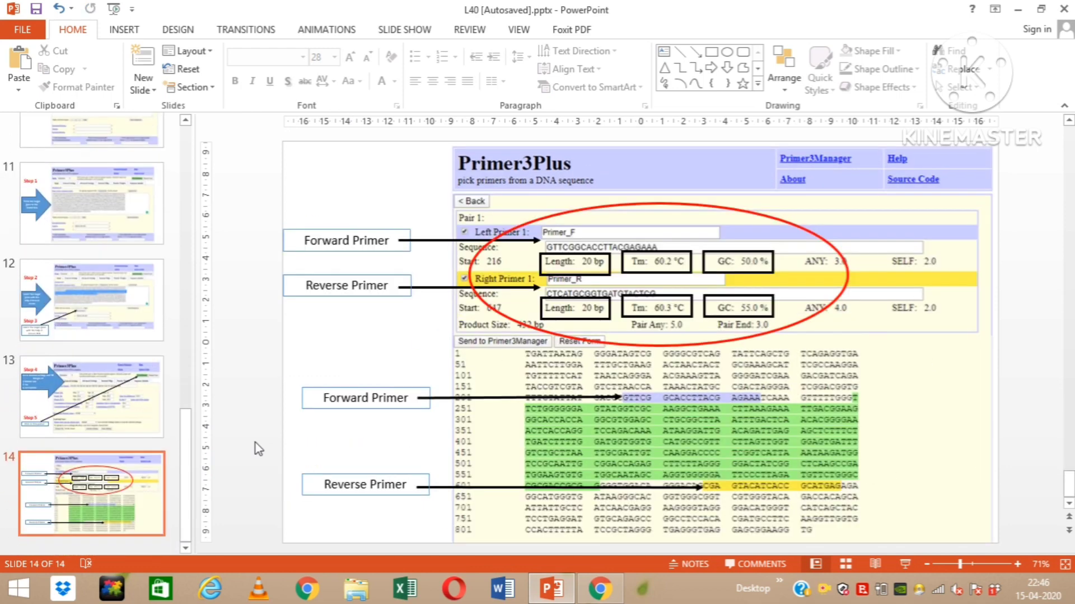